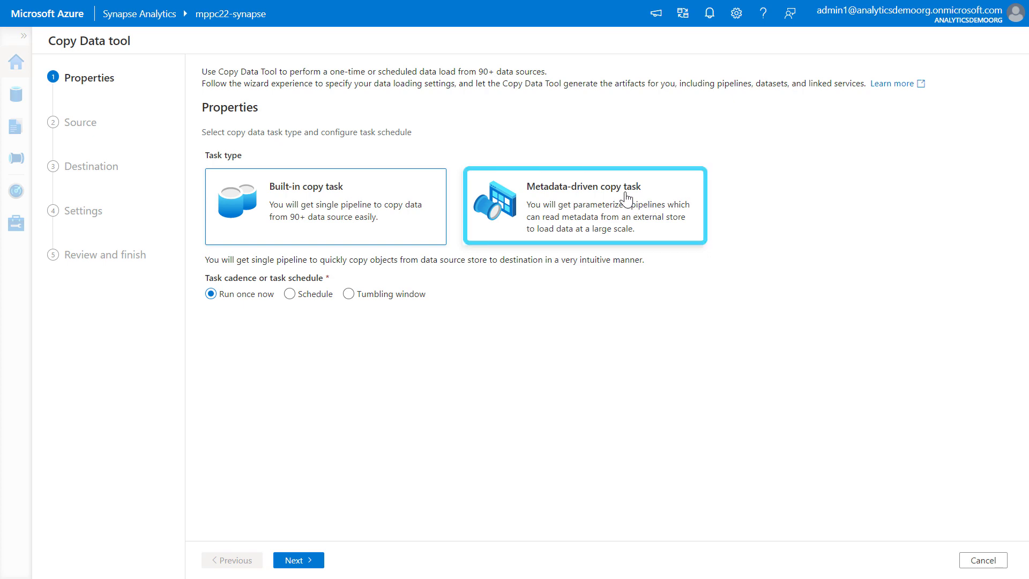
Step: Choose the metadata-driven copy task and start a new connection for the control table data store
{"action": "left_click", "coordinate": [626, 198]}
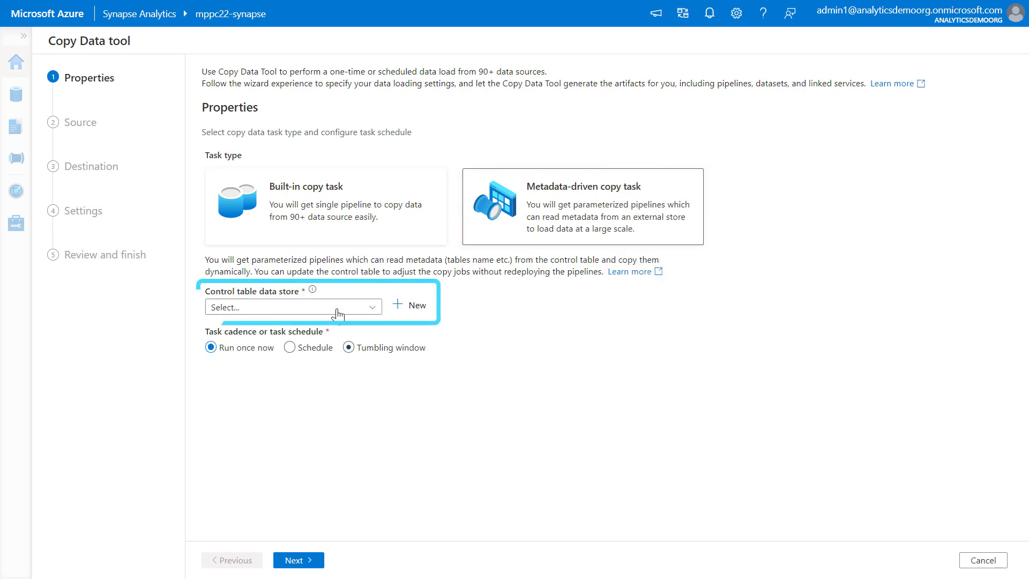
{"action": "mouse_move", "coordinate": [313, 290]}
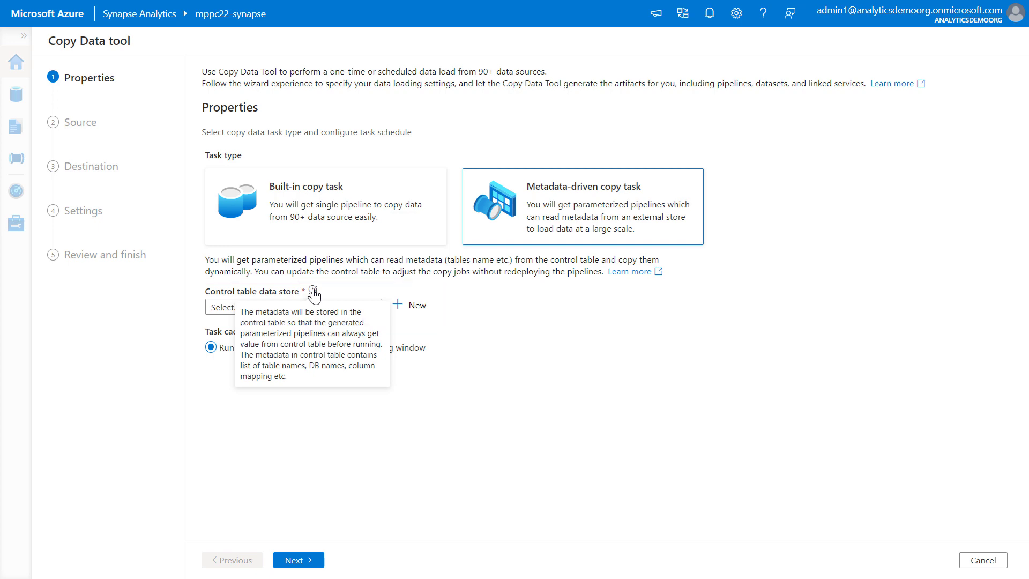
{"action": "left_click", "coordinate": [417, 306]}
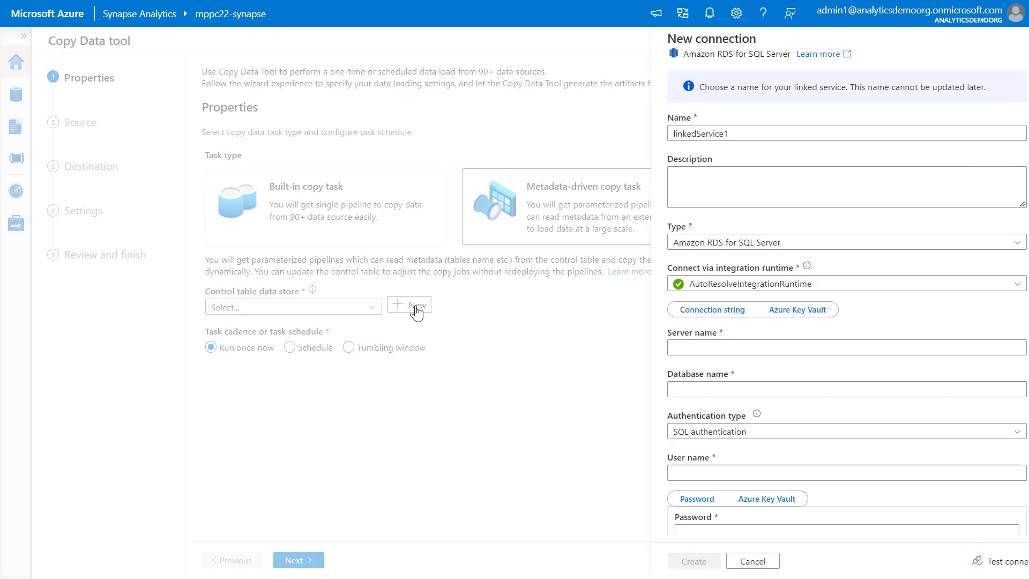
Step: Name the new connection LS_SQL_METADATA and set its type to Azure SQL Database
{"action": "left_click_drag", "start_coordinate": [704, 131], "coordinate": [615, 137]}
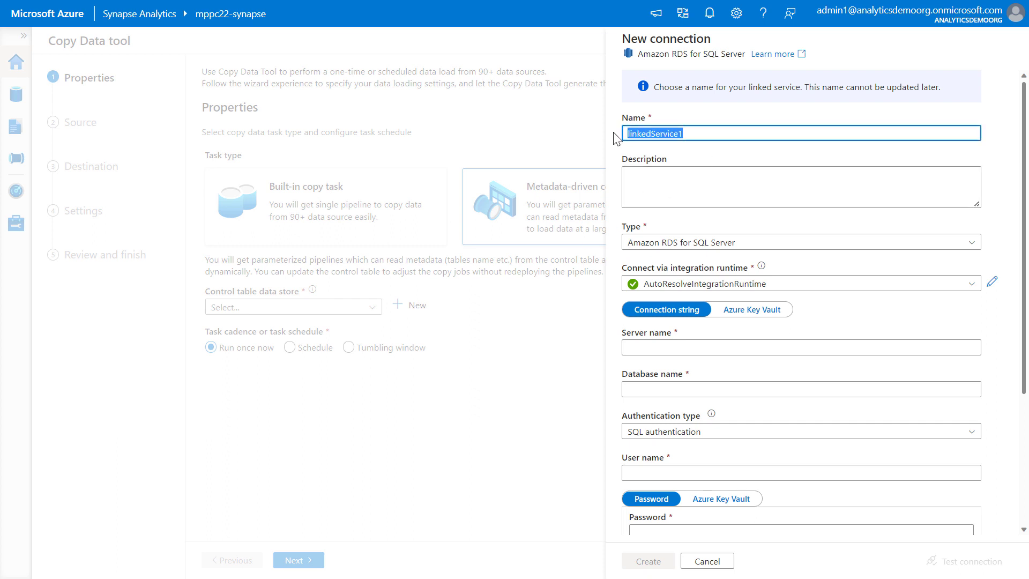
{"action": "type", "text": "LS_SQL_METADATA"}
{"action": "left_click", "coordinate": [766, 244]}
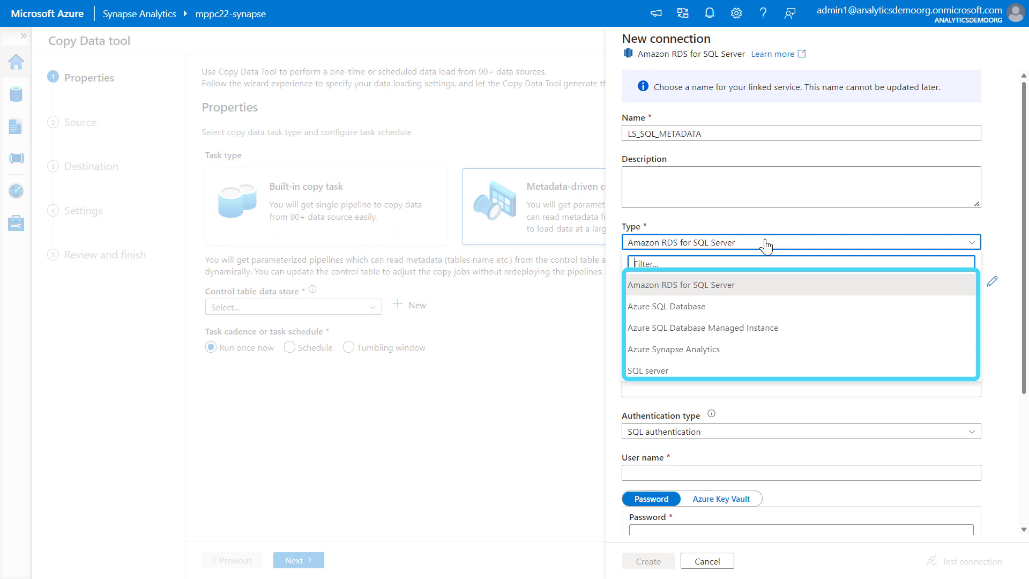
{"action": "left_click", "coordinate": [693, 307]}
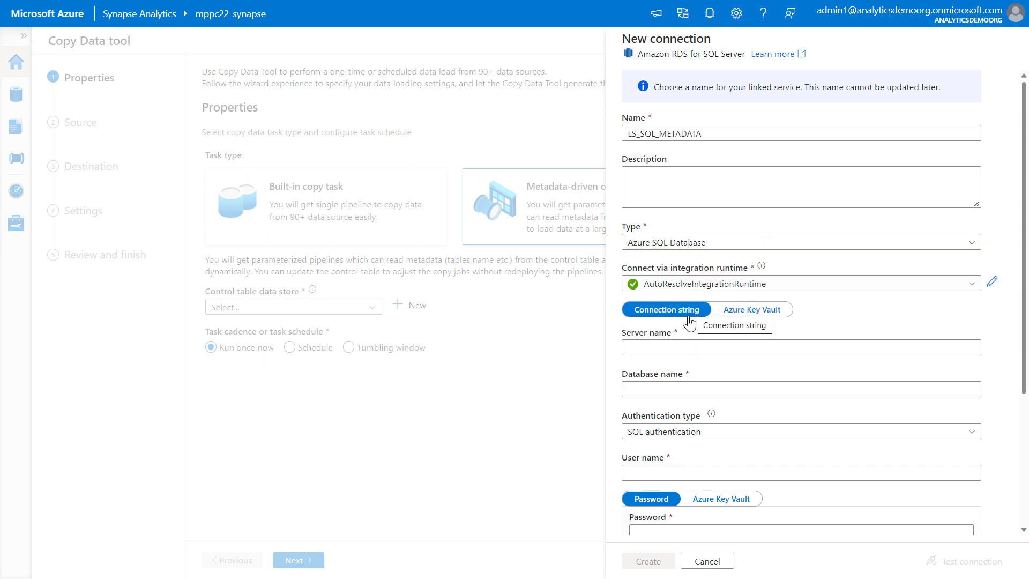
Step: Select the Visual Studio Enterprise - MS subscription, the mppc22-sqlserver server and the mppc22-metadata-db database for the connection
{"action": "left_click", "coordinate": [705, 387]}
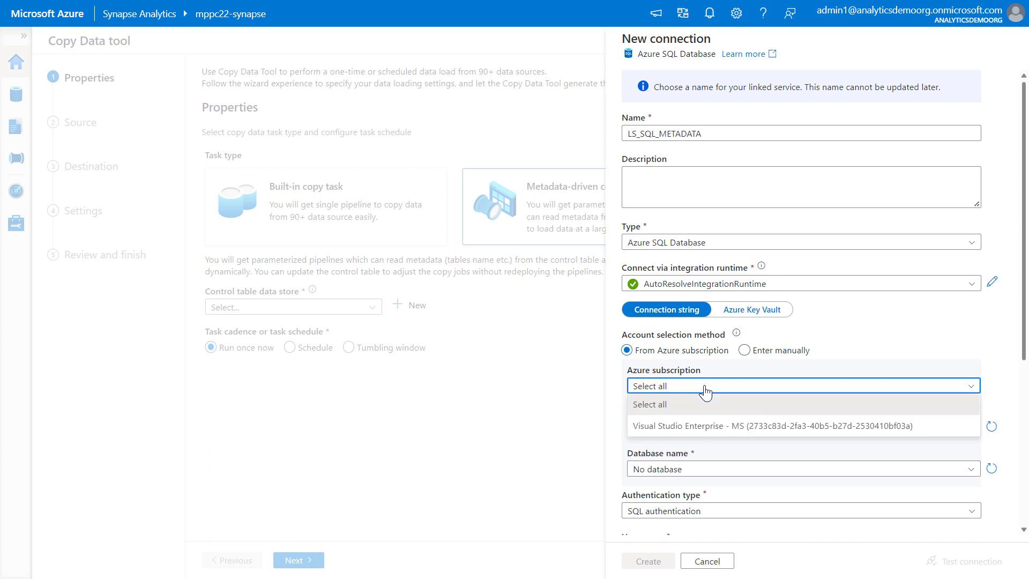
{"action": "left_click", "coordinate": [681, 425]}
{"action": "left_click", "coordinate": [683, 430]}
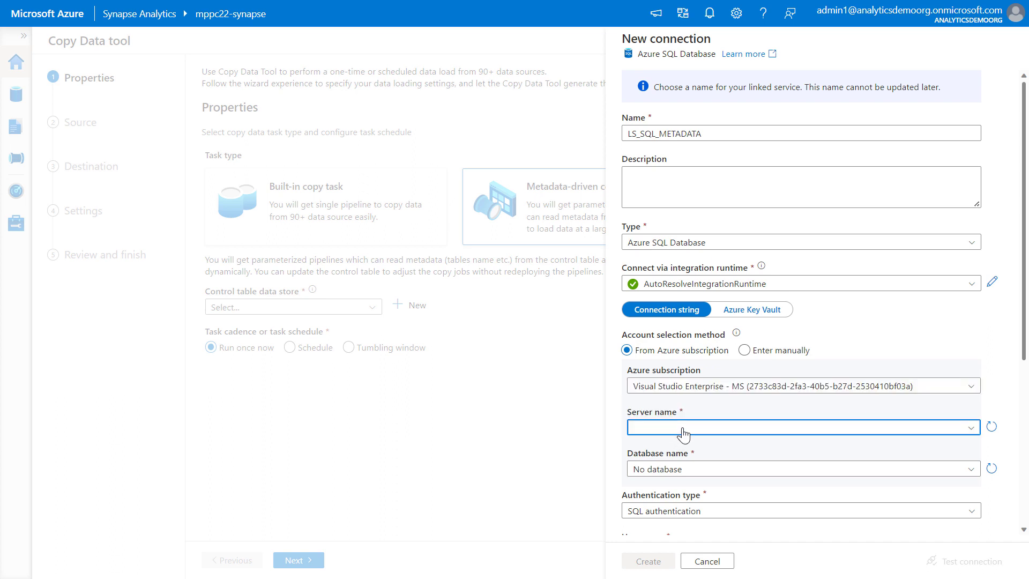
{"action": "left_click", "coordinate": [672, 472]}
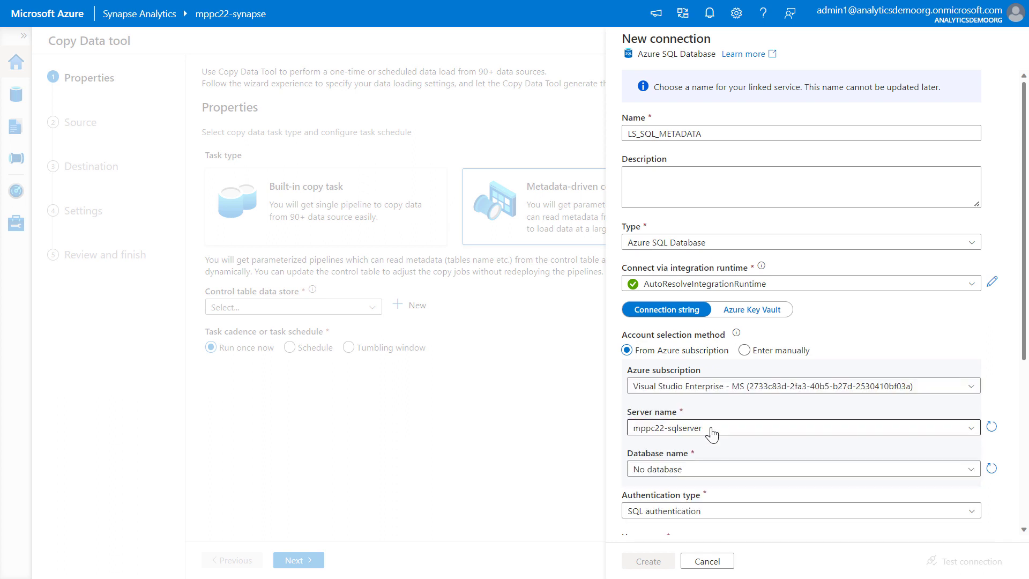
{"action": "scroll", "coordinate": [713, 432], "scroll_direction": "down", "scroll_amount": 4}
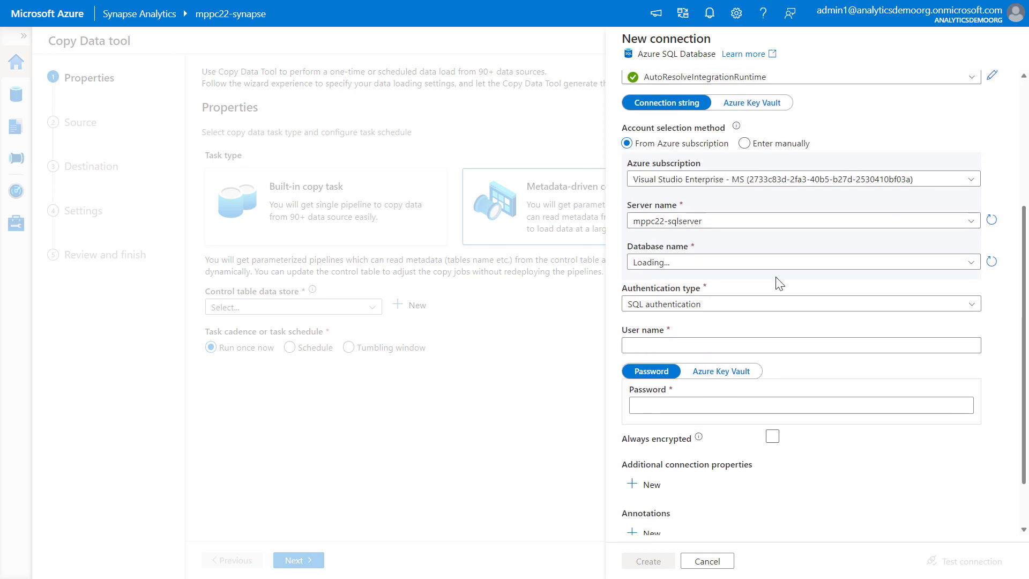
{"action": "left_click", "coordinate": [688, 261]}
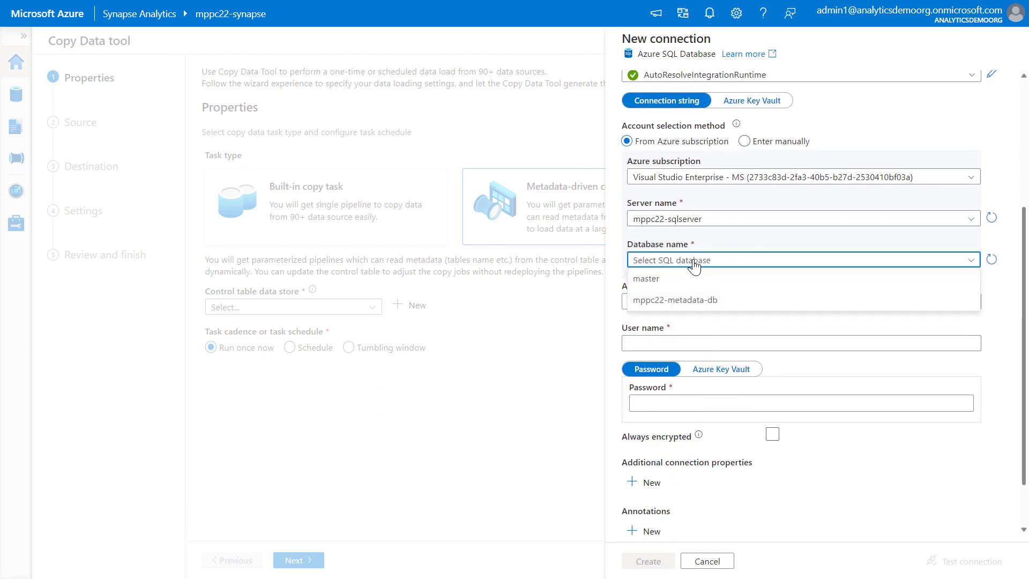
{"action": "left_click", "coordinate": [655, 304]}
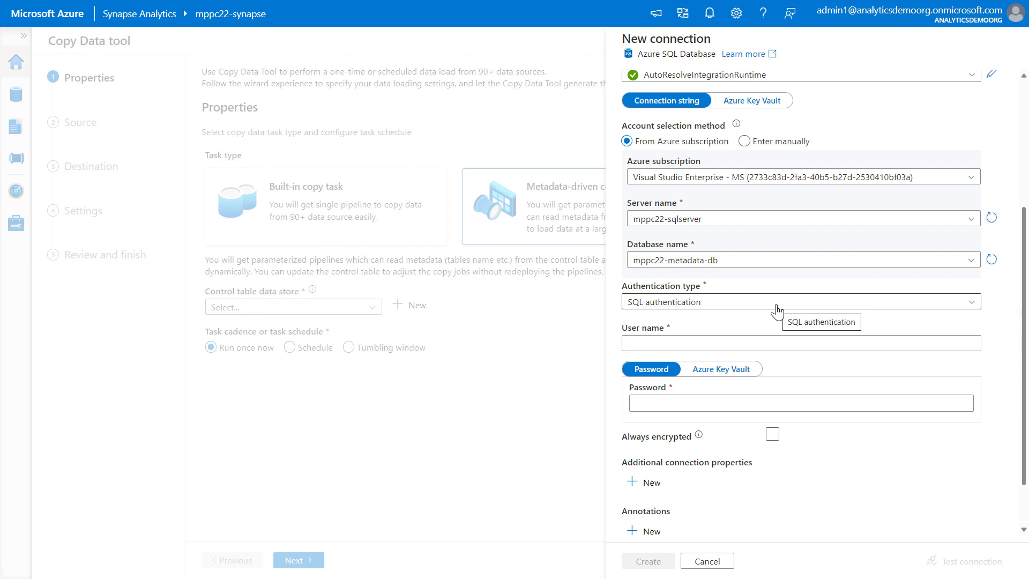
Step: Set the authentication type to System Assigned Managed Identity and test the connection
{"action": "left_click", "coordinate": [756, 309]}
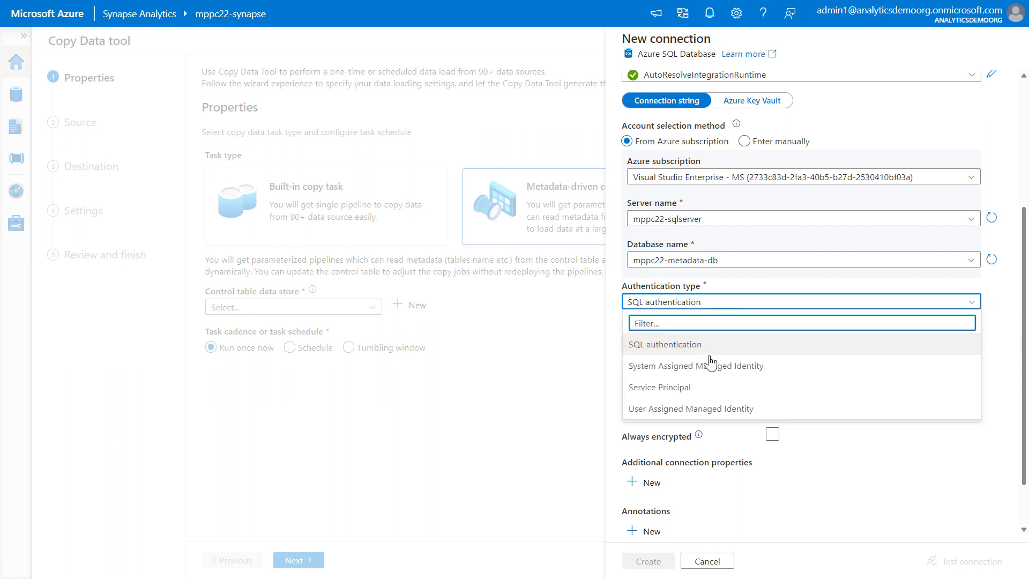
{"action": "left_click", "coordinate": [701, 368]}
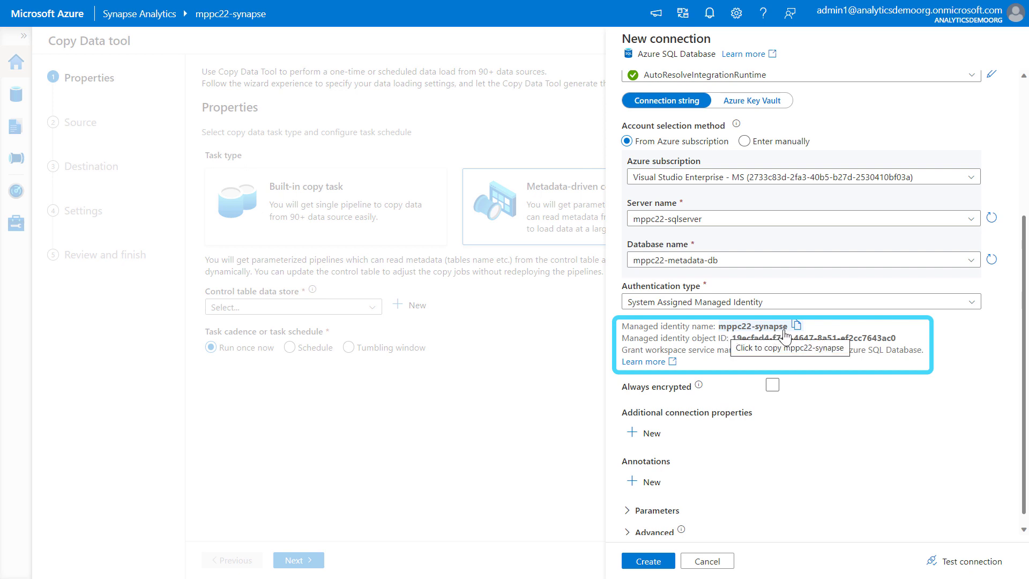
{"action": "left_click", "coordinate": [932, 560]}
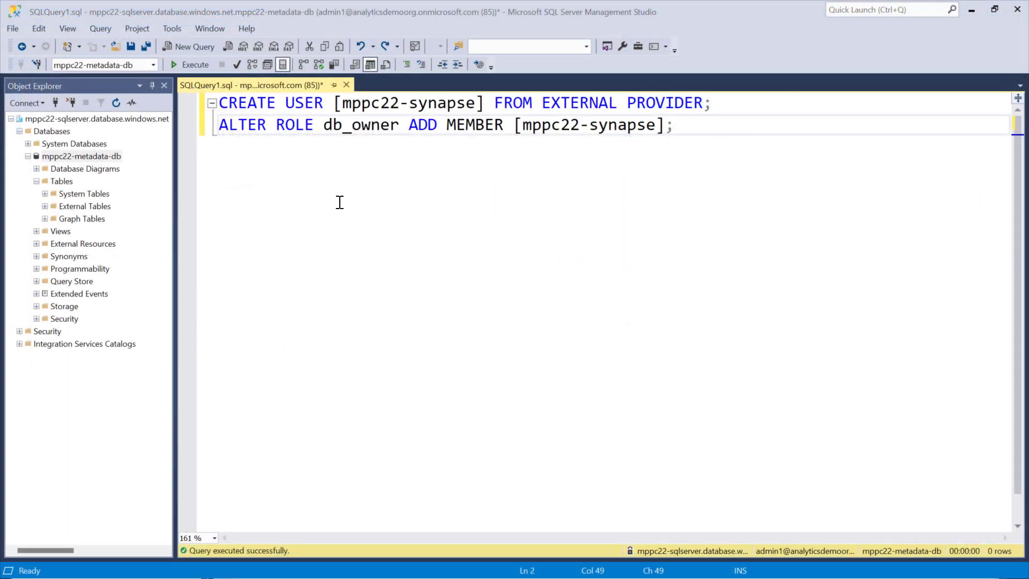
Step: In SQL Server Management Studio, run the query that creates the mppc22-synapse user from the external provider and adds it to db_owner
{"action": "left_click_drag", "start_coordinate": [334, 102], "coordinate": [484, 104]}
{"action": "double_click", "coordinate": [341, 125]}
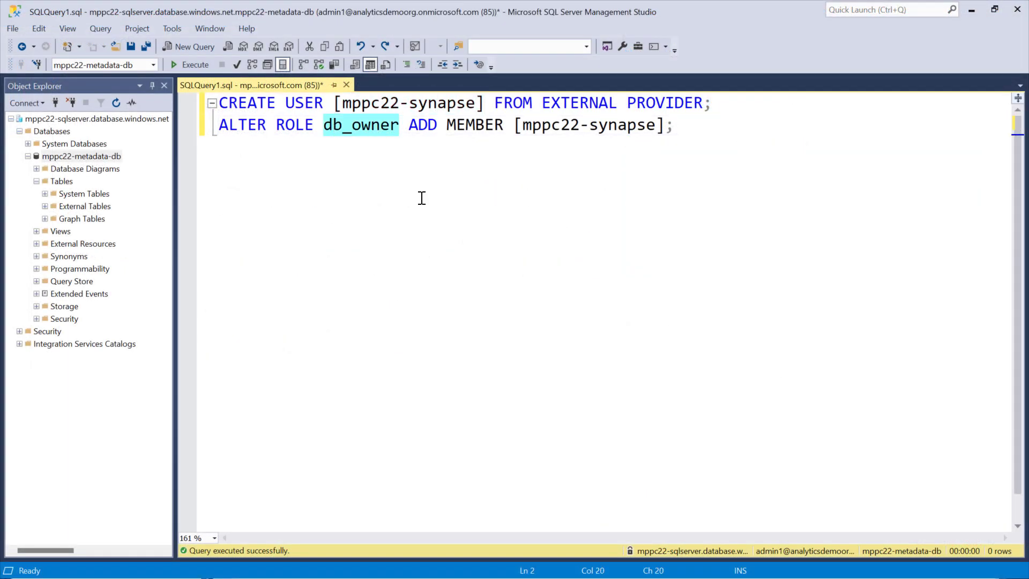
{"action": "left_click", "coordinate": [418, 125]}
{"action": "left_click", "coordinate": [185, 65]}
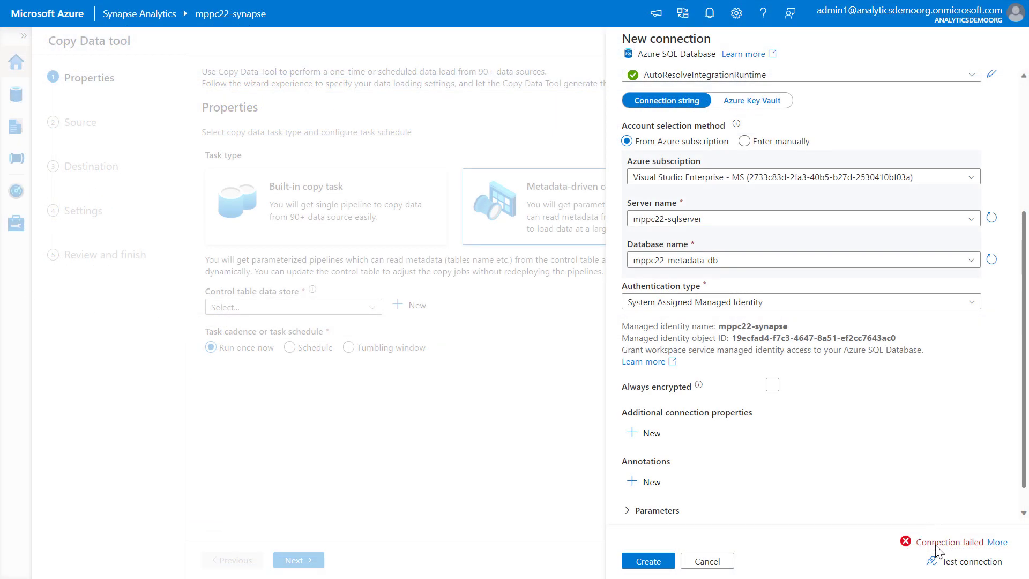
Step: Back in Synapse, retest the LS_SQL_METADATA connection and create it
{"action": "left_click", "coordinate": [962, 563]}
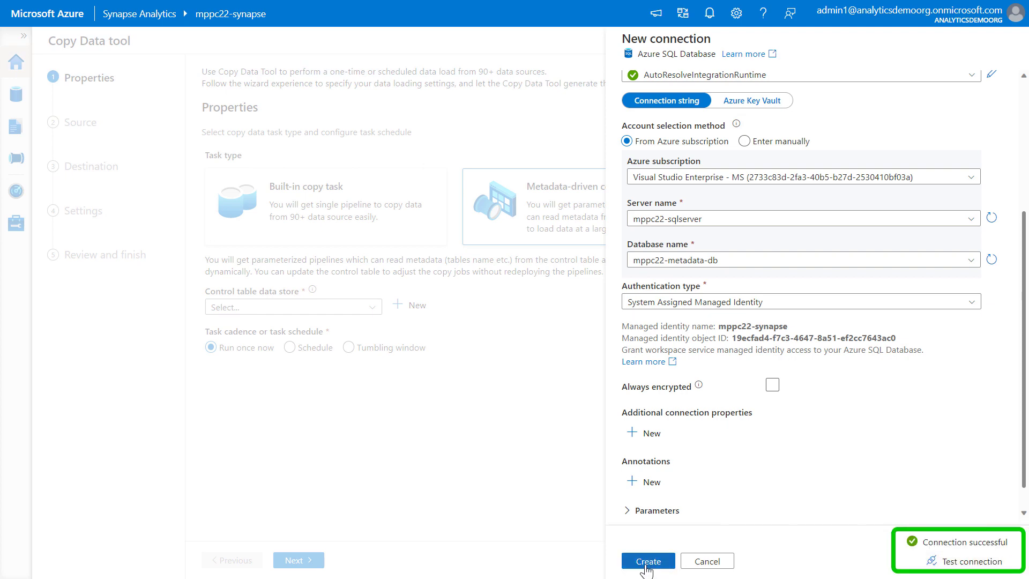
{"action": "left_click", "coordinate": [647, 563]}
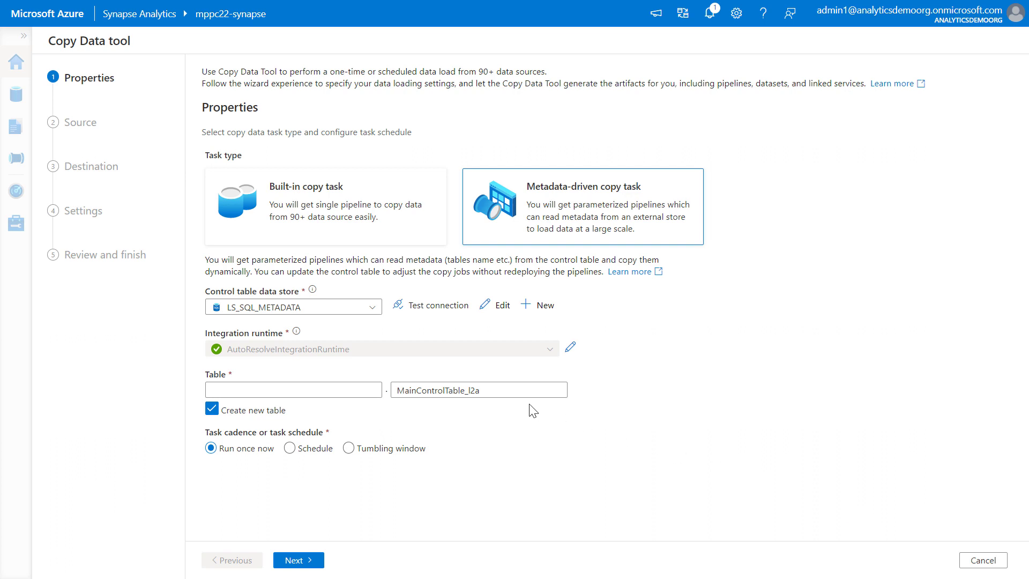
Step: Name the new control table MainControlTable_D365 and continue to the source settings
{"action": "left_click_drag", "start_coordinate": [469, 387], "coordinate": [531, 398]}
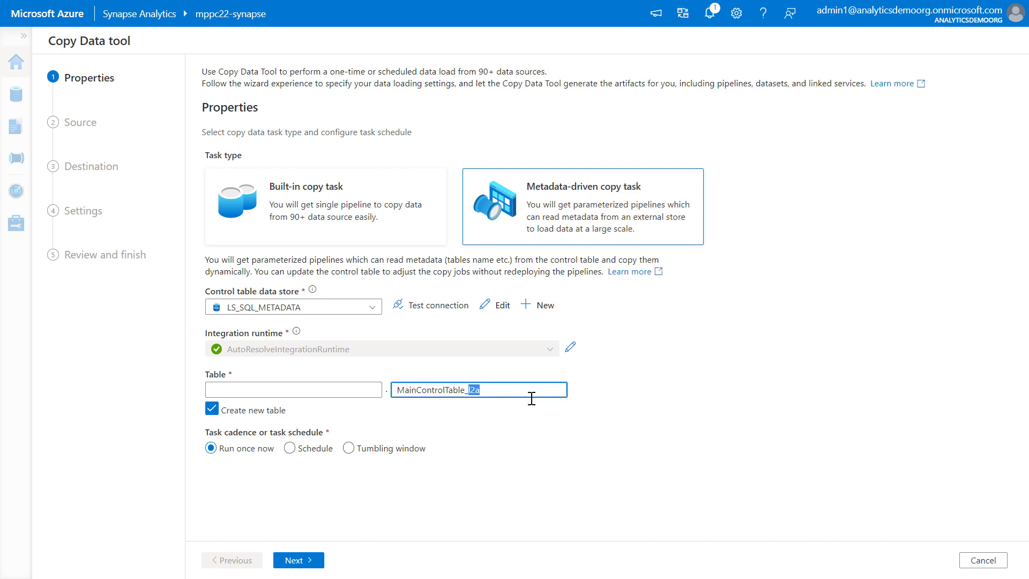
{"action": "type", "text": "D365"}
{"action": "left_click", "coordinate": [294, 561]}
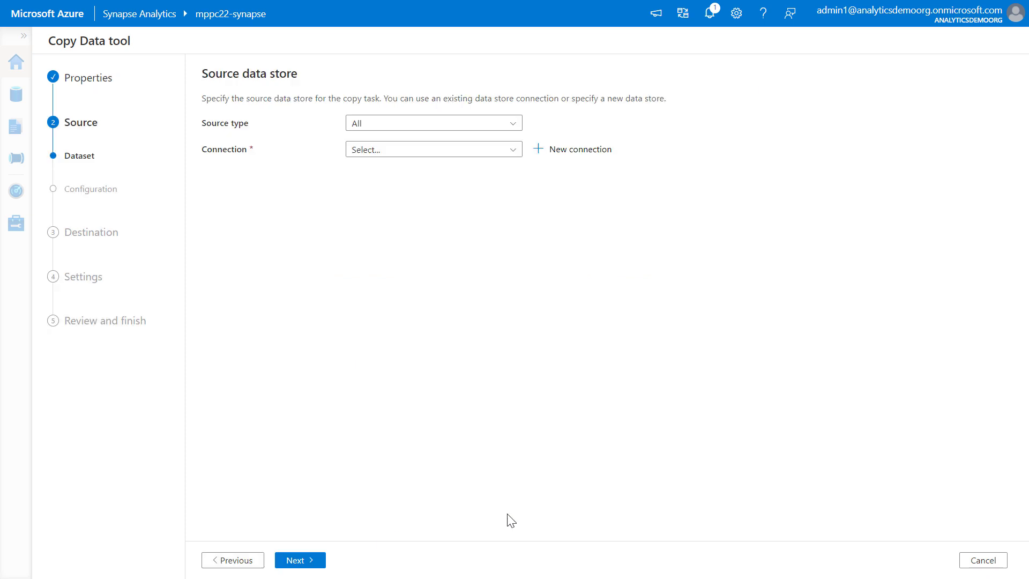
Step: Set the source connection to LS_D365 and select the Contact (contact) and Account (account) entities to copy
{"action": "left_click", "coordinate": [440, 155]}
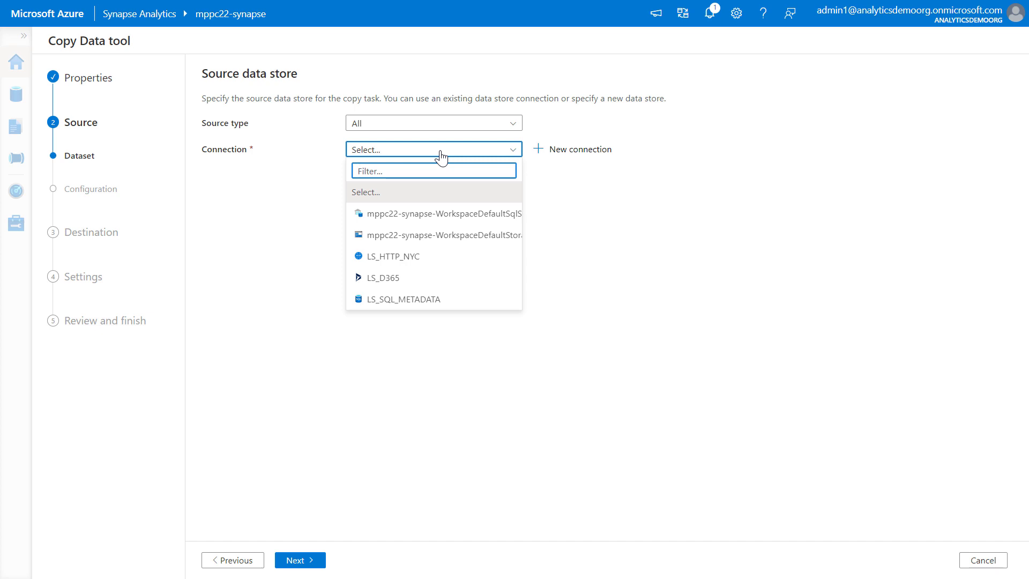
{"action": "left_click", "coordinate": [387, 280]}
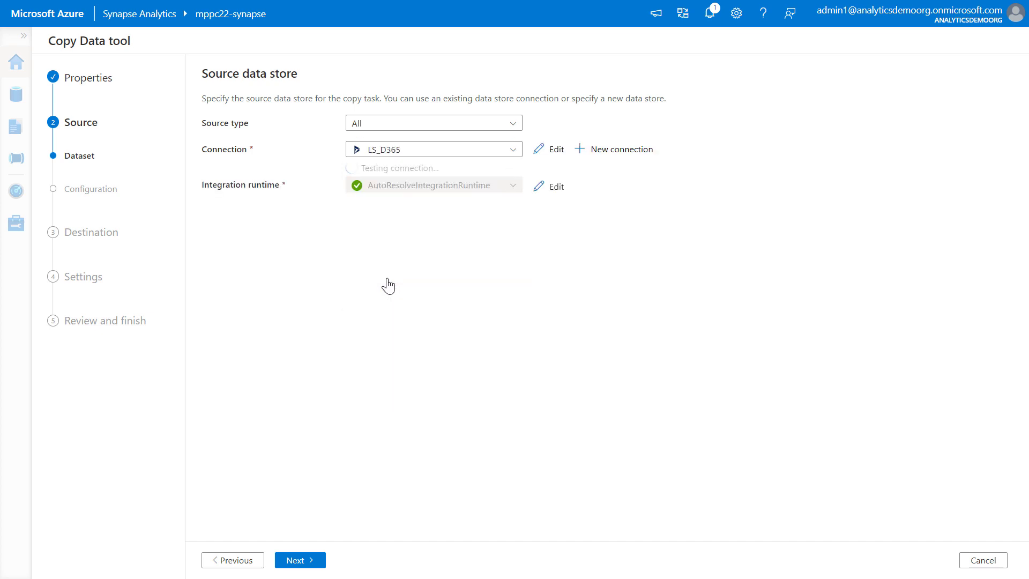
{"action": "left_click", "coordinate": [279, 222]}
{"action": "type", "text": "cont"}
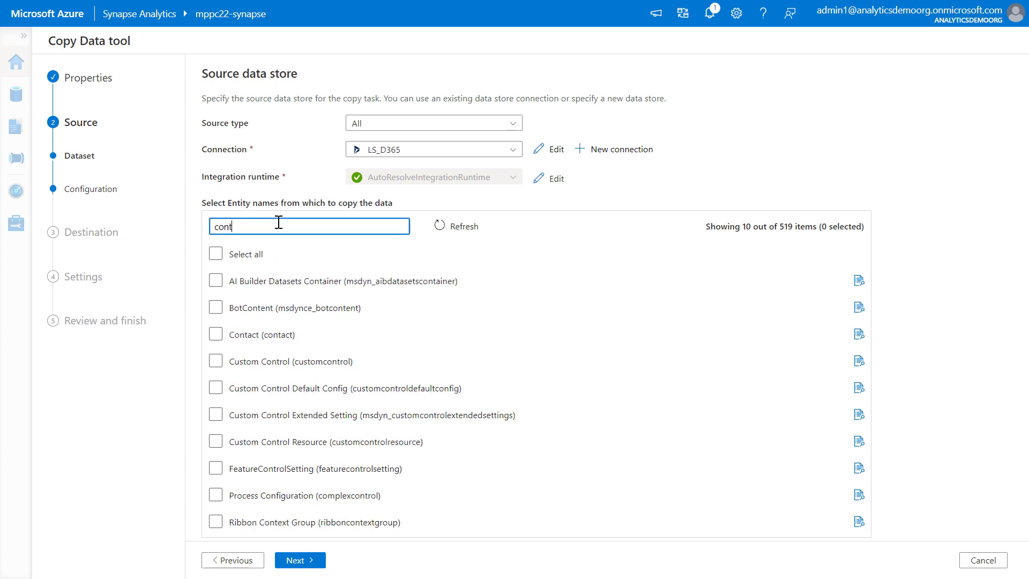
{"action": "left_click", "coordinate": [215, 334]}
{"action": "left_click_drag", "start_coordinate": [239, 227], "coordinate": [191, 225]}
{"action": "key", "text": "BackSpace"}
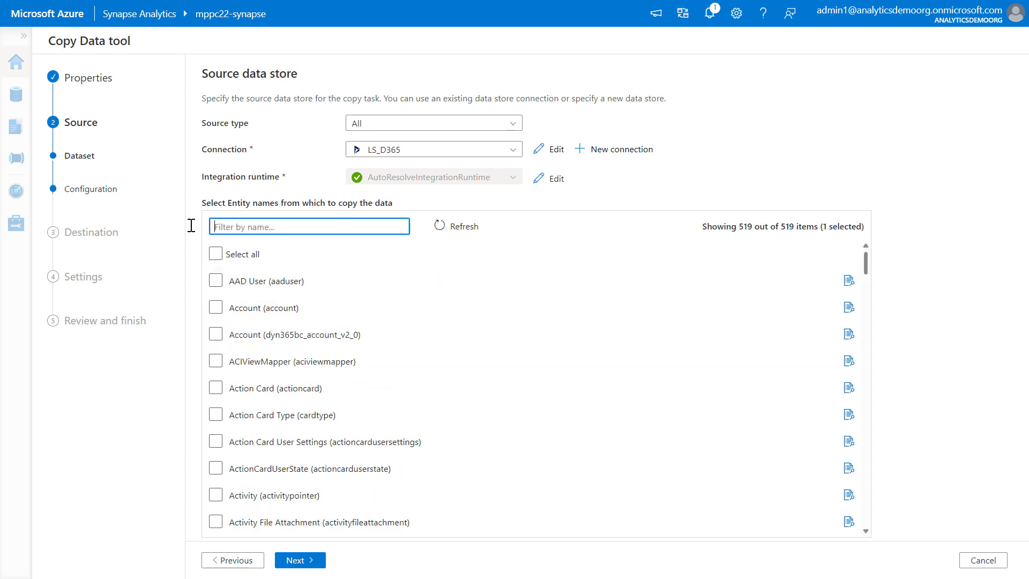
{"action": "left_click", "coordinate": [215, 308]}
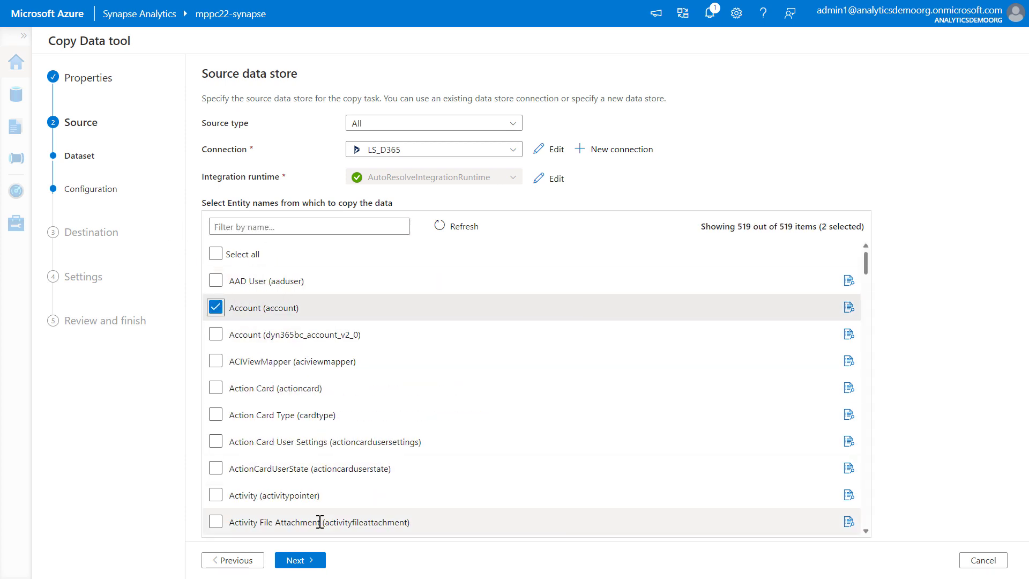
{"action": "left_click", "coordinate": [303, 560]}
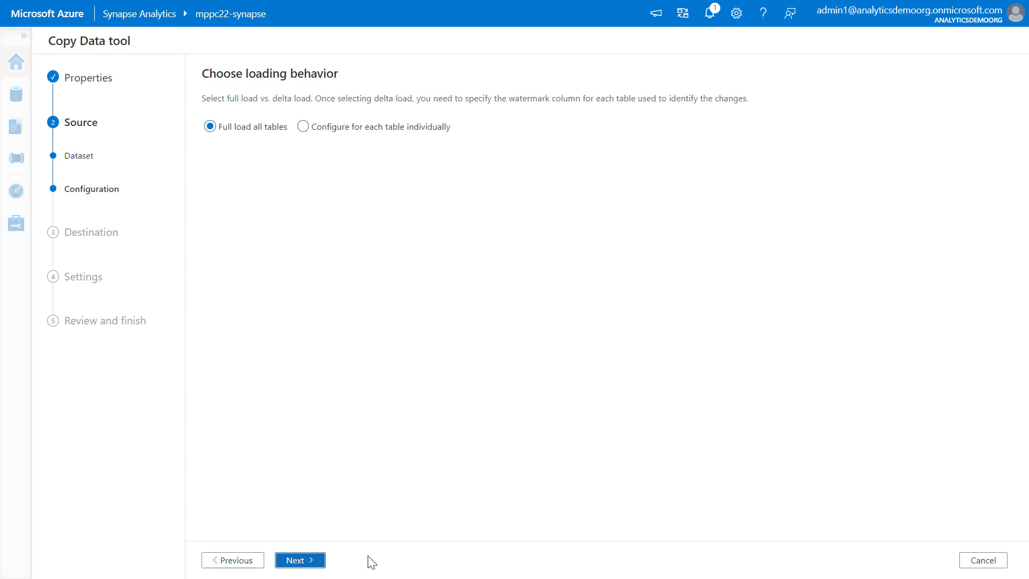
Step: Set the loading behavior to be configured for each table individually and preview the account table's data before continuing to the destination
{"action": "left_click", "coordinate": [303, 127]}
{"action": "left_click", "coordinate": [432, 214]}
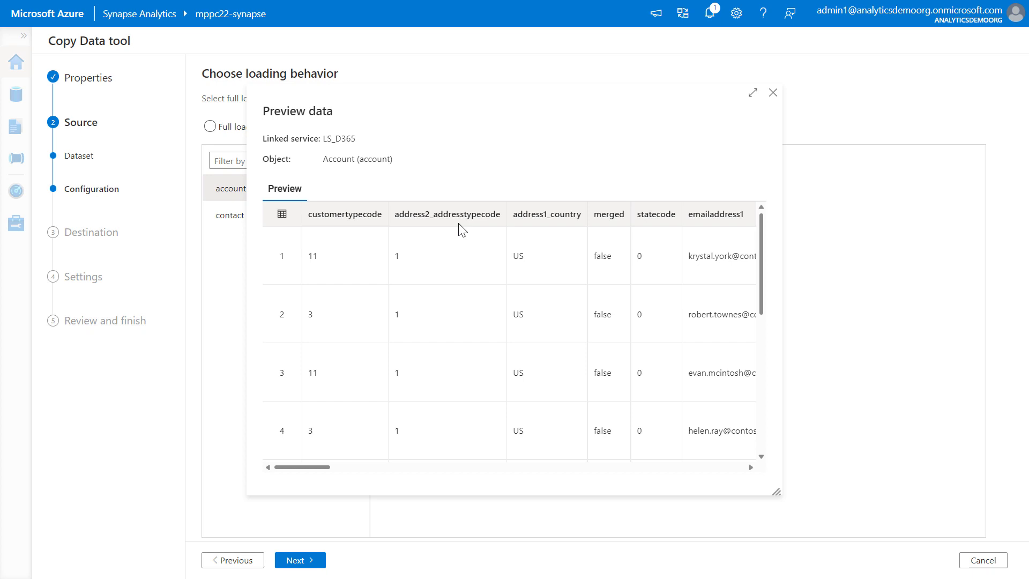
{"action": "left_click", "coordinate": [773, 93]}
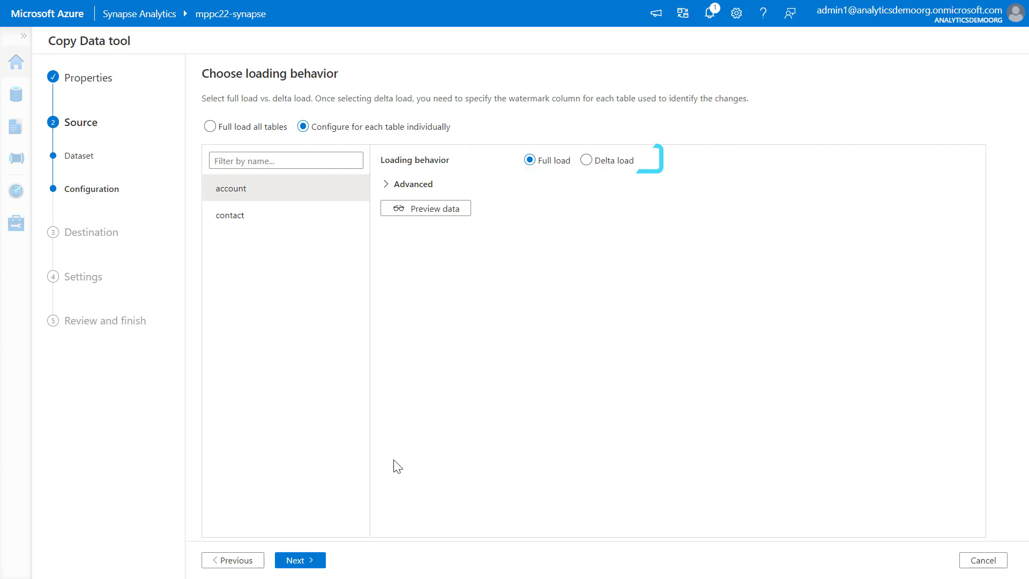
{"action": "left_click", "coordinate": [307, 563]}
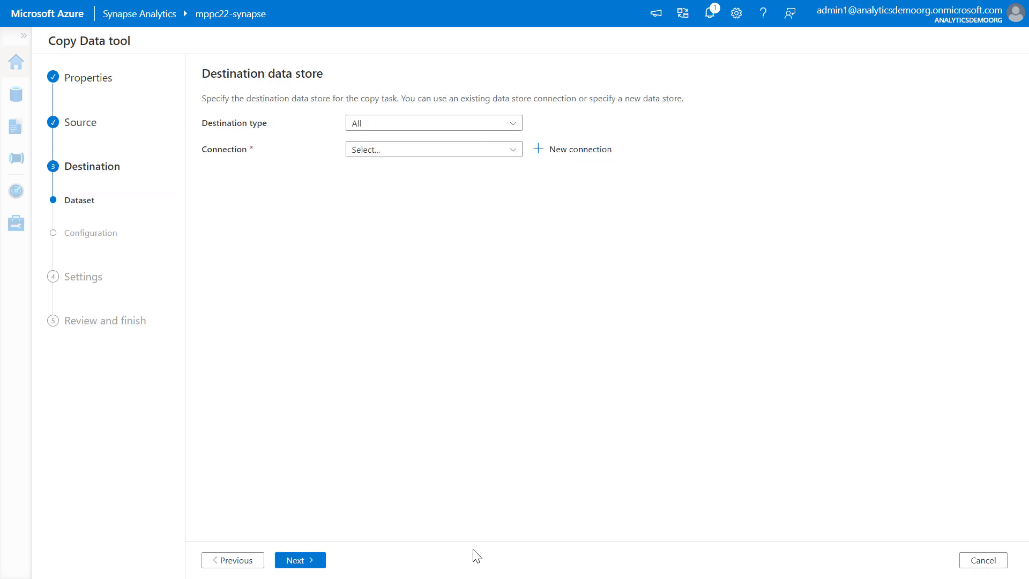
Step: Set the destination to the mppc22-synapse workspace default storage connection with the folder path datalake/bronze/d365
{"action": "left_click", "coordinate": [457, 153]}
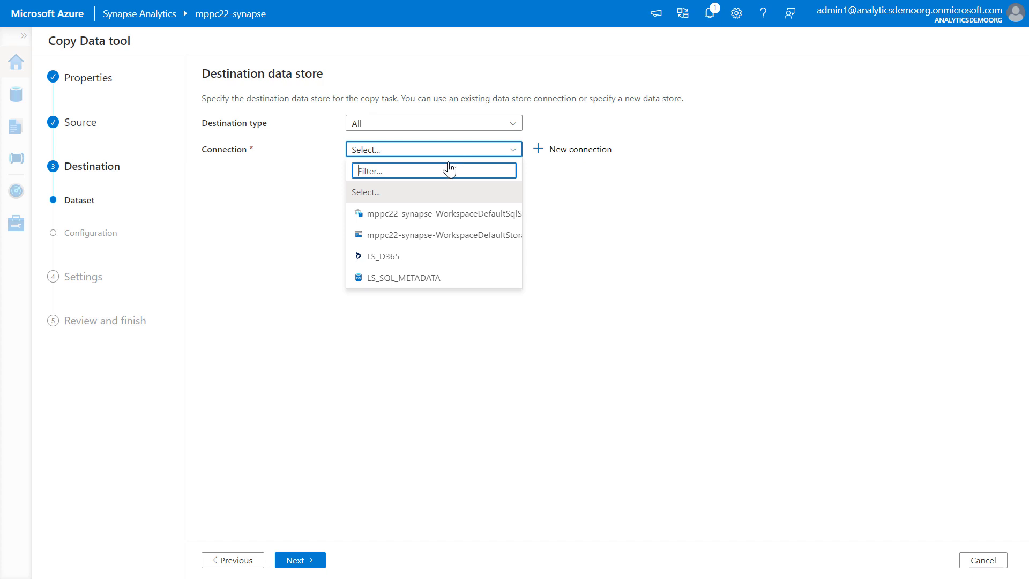
{"action": "left_click", "coordinate": [392, 238]}
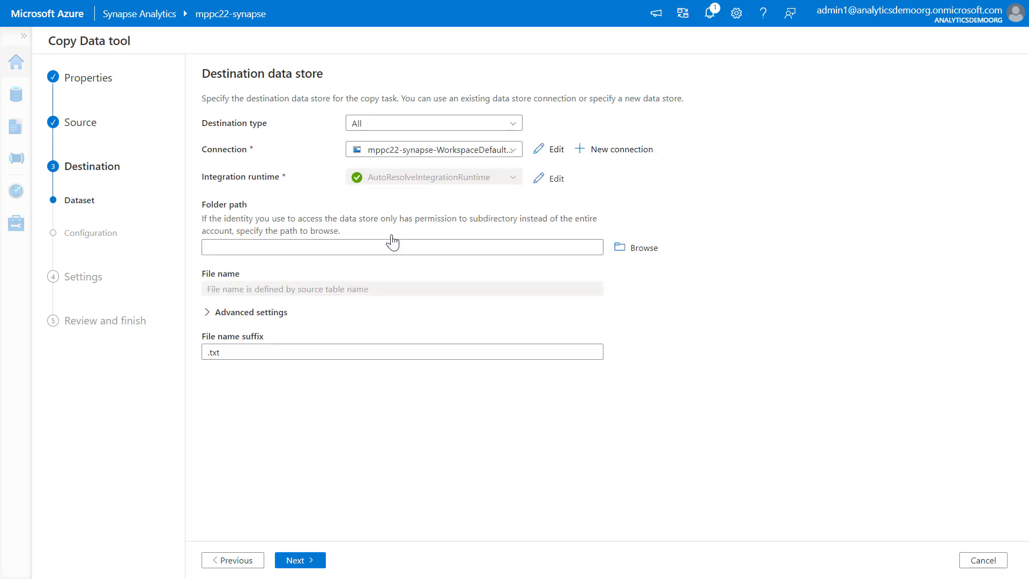
{"action": "left_click", "coordinate": [621, 247]}
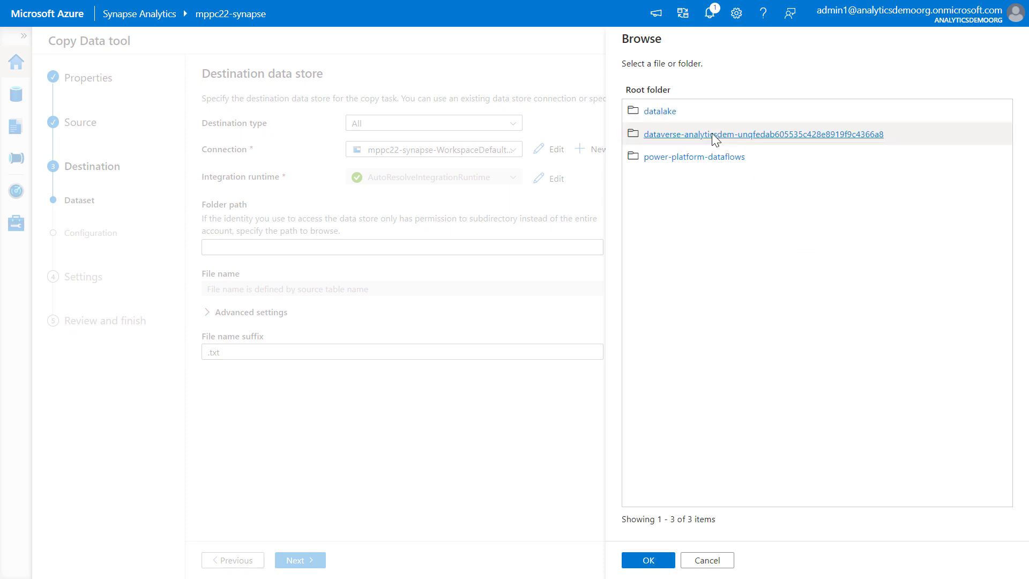
{"action": "left_click", "coordinate": [662, 112]}
{"action": "left_click", "coordinate": [657, 112]}
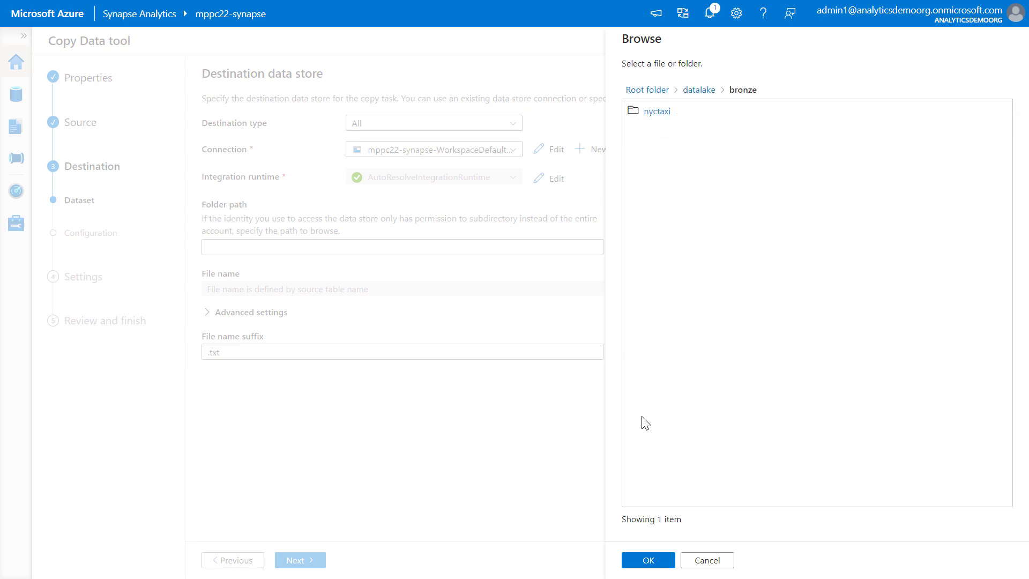
{"action": "left_click", "coordinate": [649, 561]}
{"action": "left_click", "coordinate": [321, 246]}
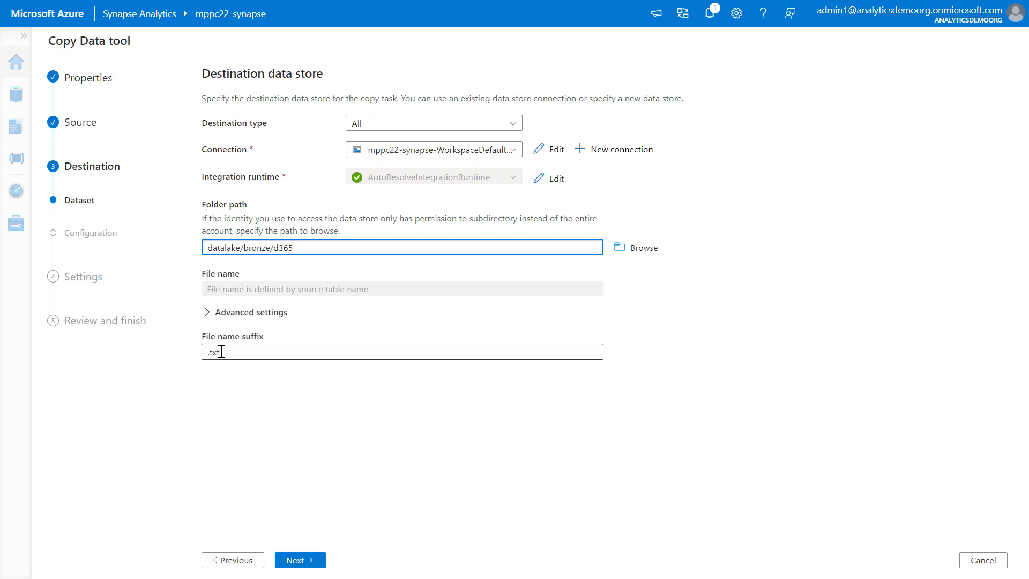
Step: Set the destination file name suffix to .parquet and accept the Parquet file format with snappy compression
{"action": "left_click_drag", "start_coordinate": [207, 352], "coordinate": [220, 352]}
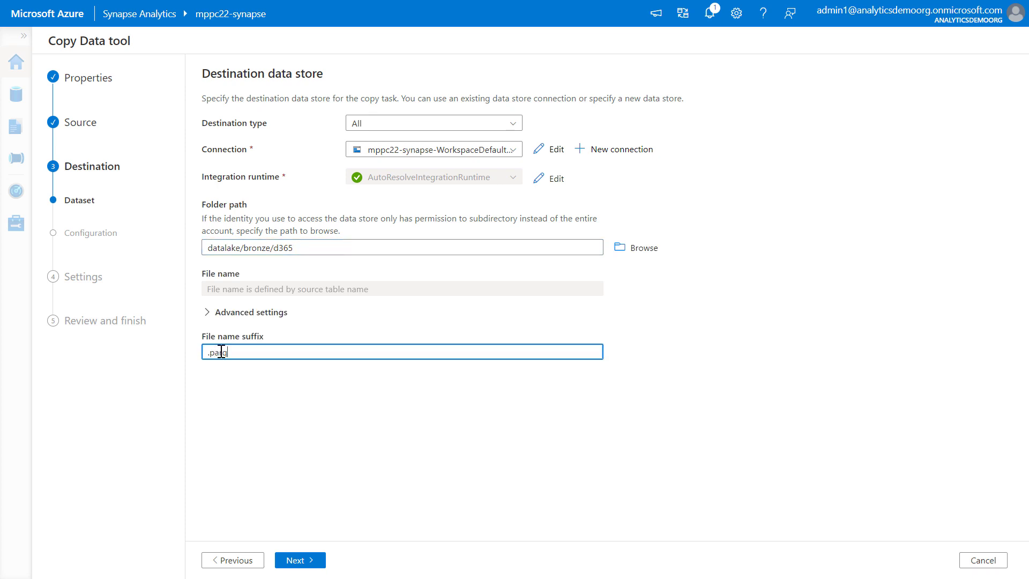
{"action": "left_click", "coordinate": [309, 569]}
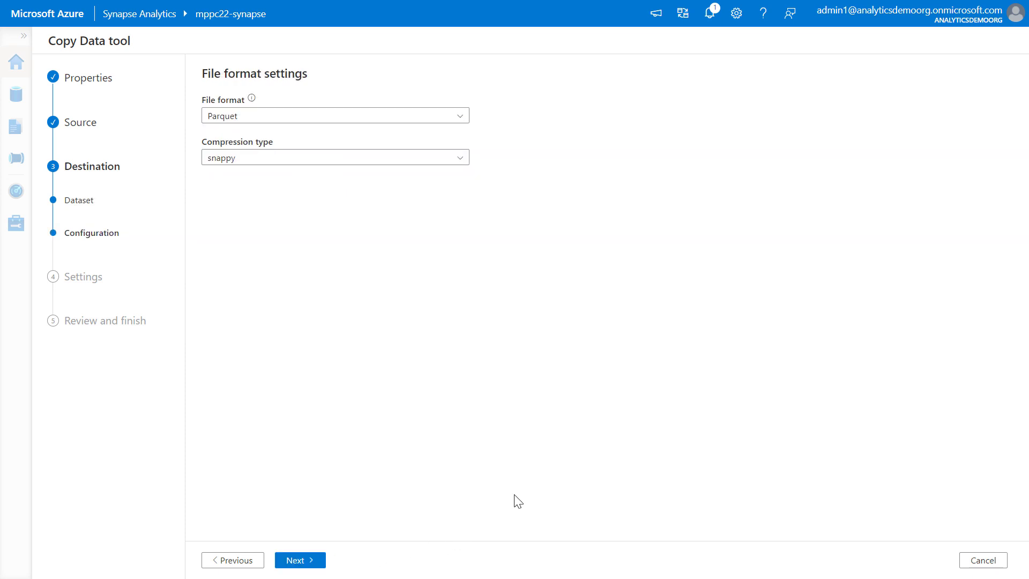
{"action": "left_click", "coordinate": [300, 560]}
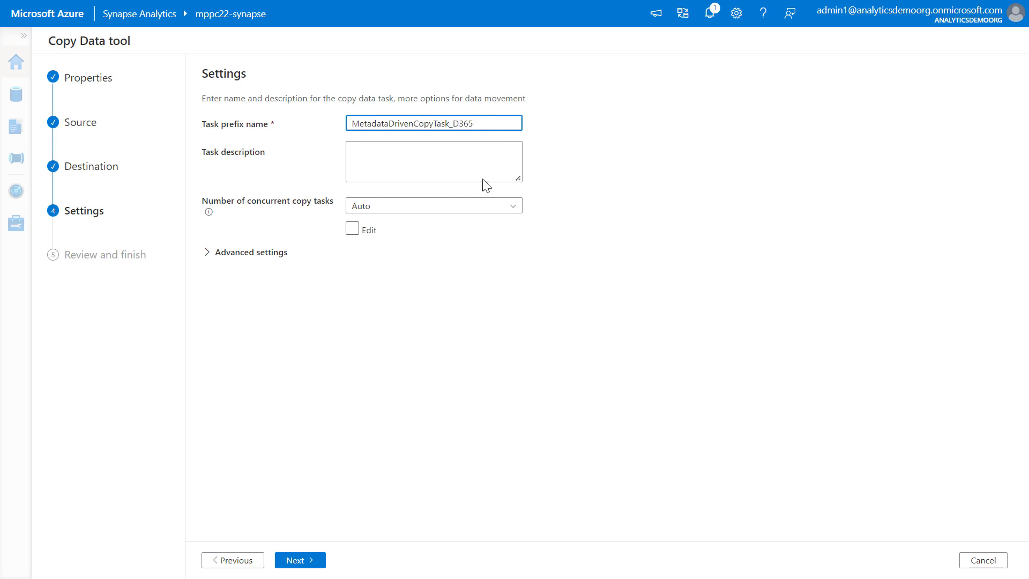
Step: Deploy the copy task with the prefix MetadataDrivenCopyTask_D365 and copy the generated control table SQL script
{"action": "left_click", "coordinate": [303, 562]}
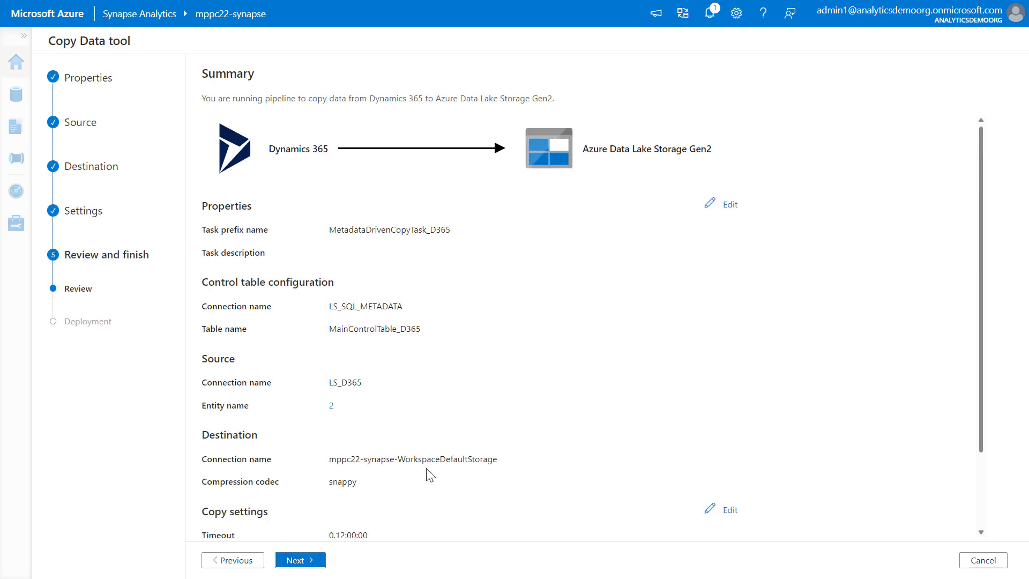
{"action": "left_click", "coordinate": [296, 560]}
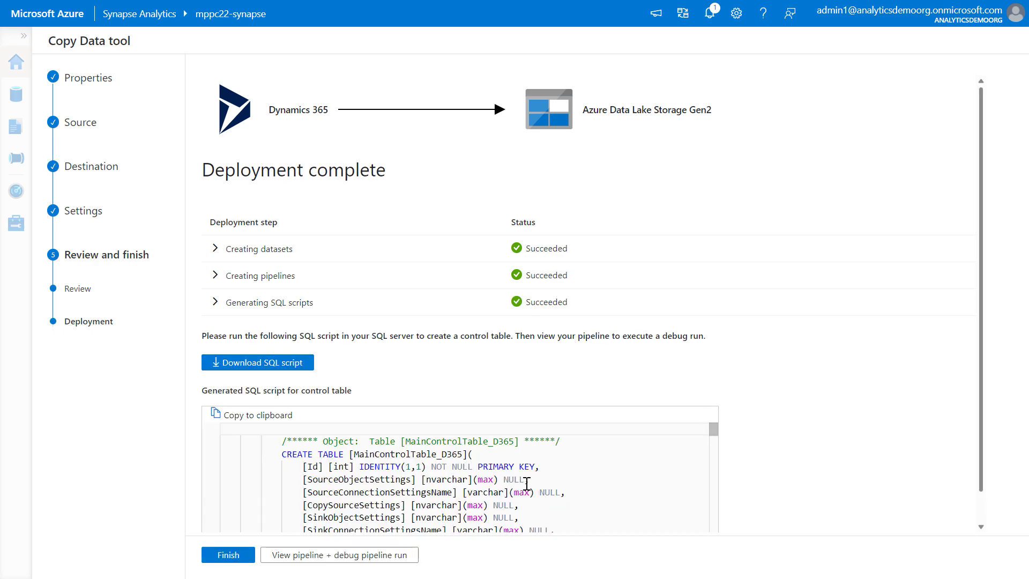
{"action": "scroll", "coordinate": [669, 348], "scroll_direction": "down", "scroll_amount": 1}
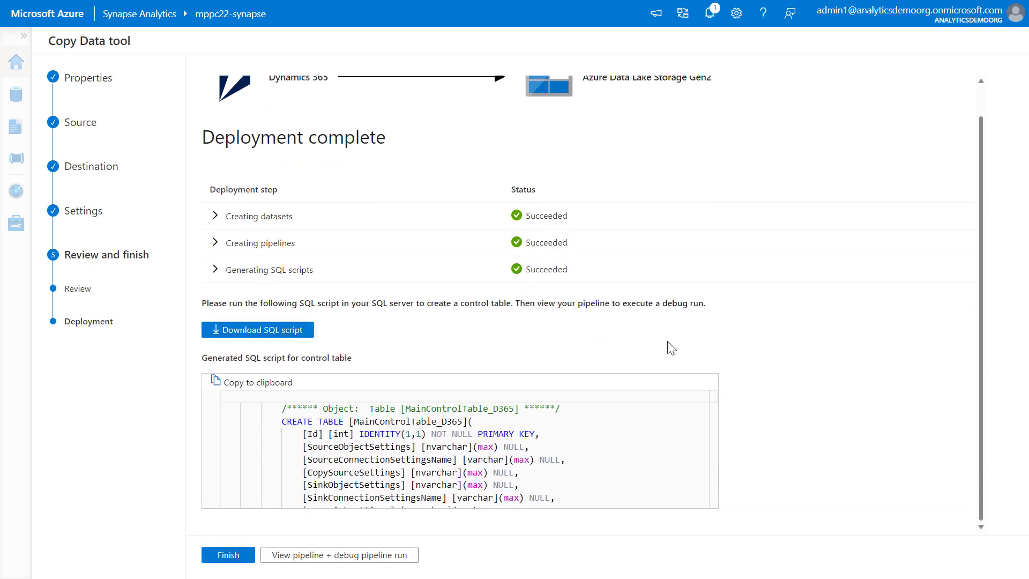
{"action": "left_click", "coordinate": [247, 387]}
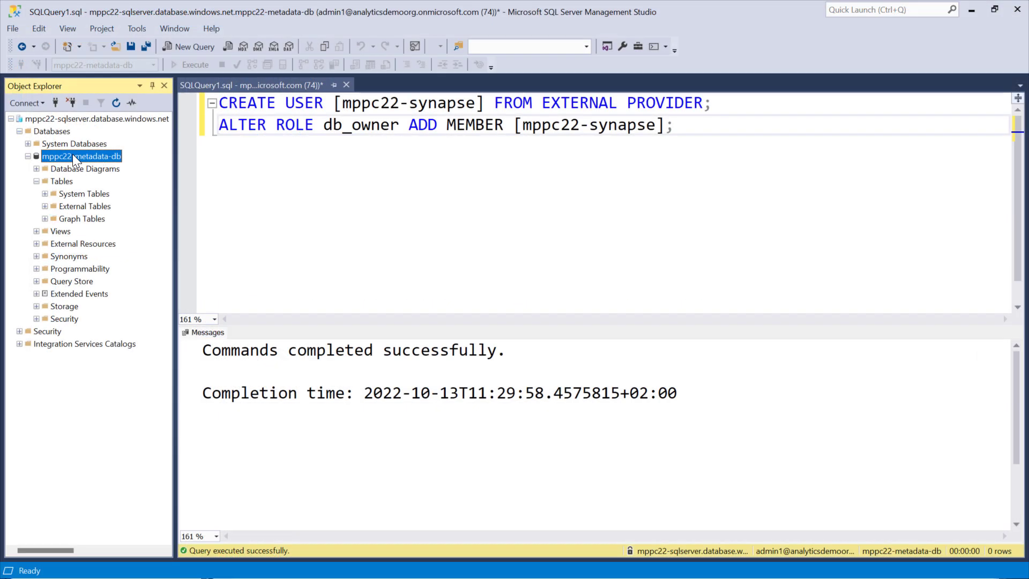
Step: In SQL Server Management Studio, paste the copied control table script into a new query on mppc22-metadata-db and execute it
{"action": "key", "text": "ctrl+n"}
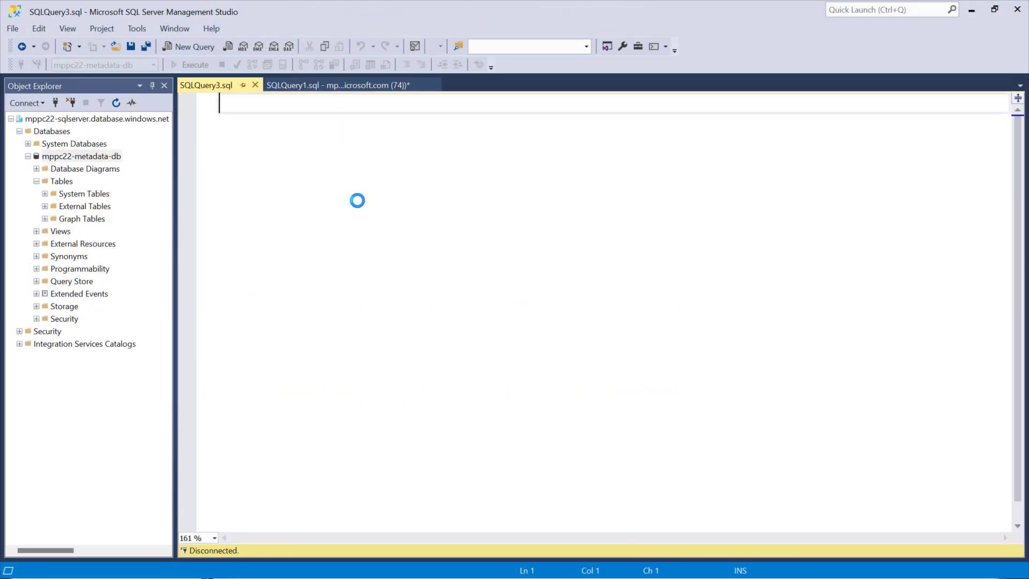
{"action": "key", "text": "ctrl+v"}
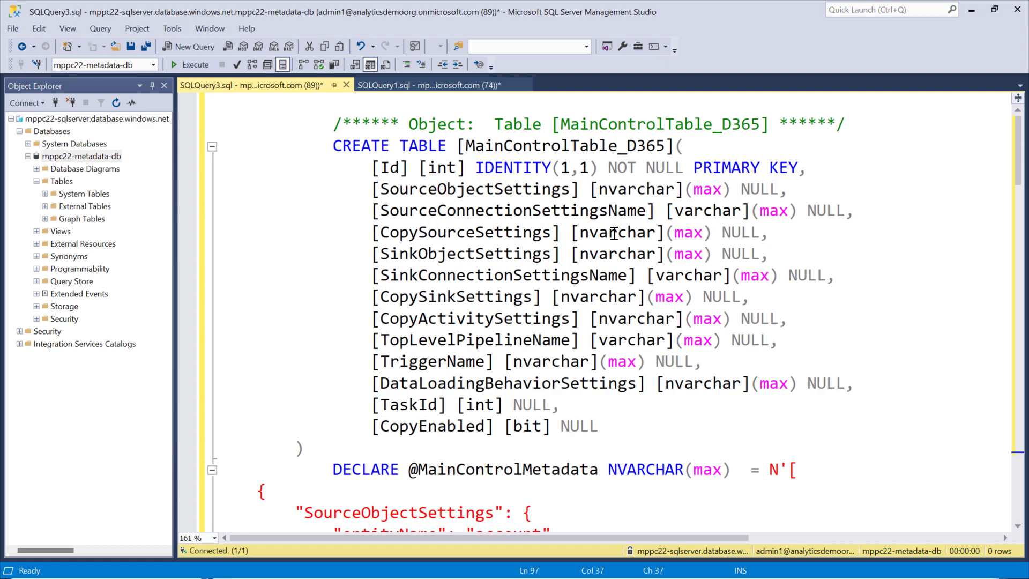
{"action": "left_click_drag", "start_coordinate": [1021, 137], "coordinate": [1027, 394]}
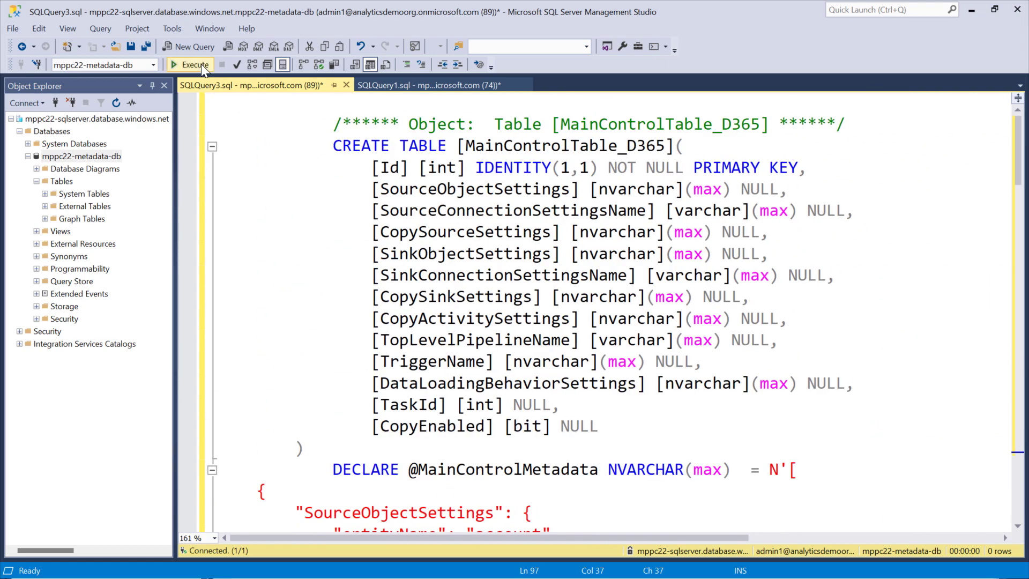
{"action": "left_click", "coordinate": [200, 65]}
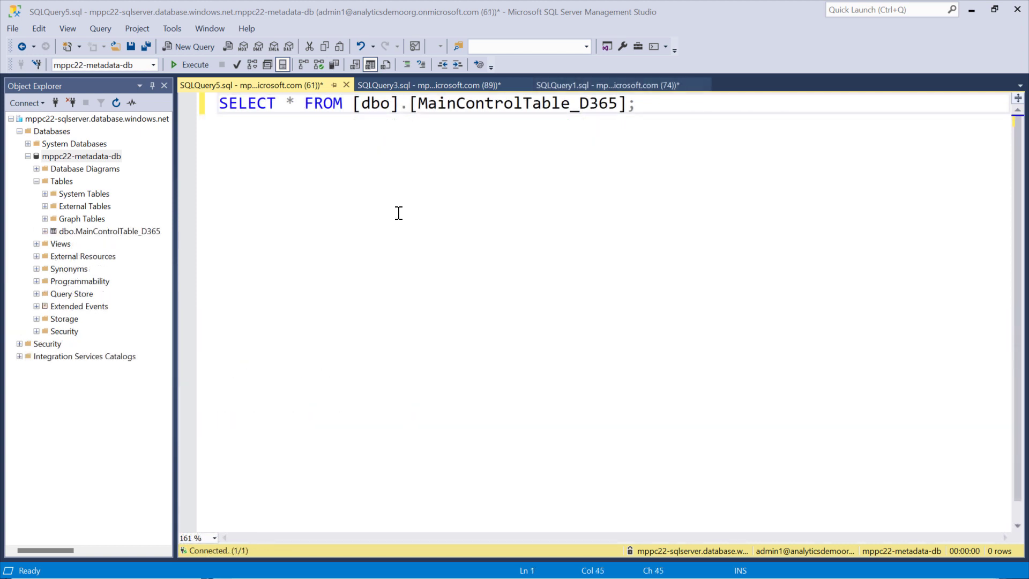
Step: Query all rows of [dbo].[MainControlTable_D365] and look through the resulting columns
{"action": "left_click", "coordinate": [188, 65]}
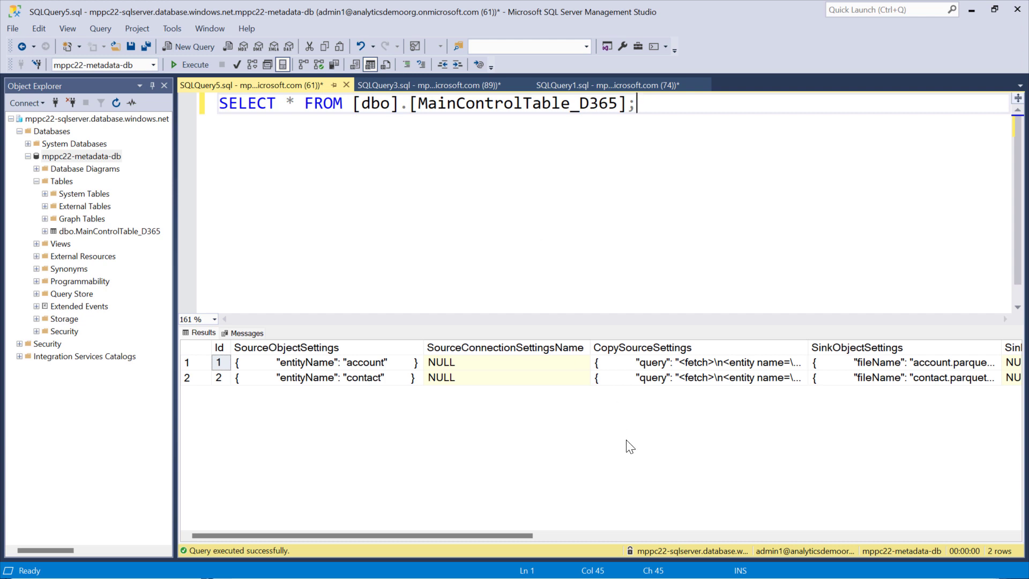
{"action": "left_click_drag", "start_coordinate": [510, 536], "coordinate": [543, 535]}
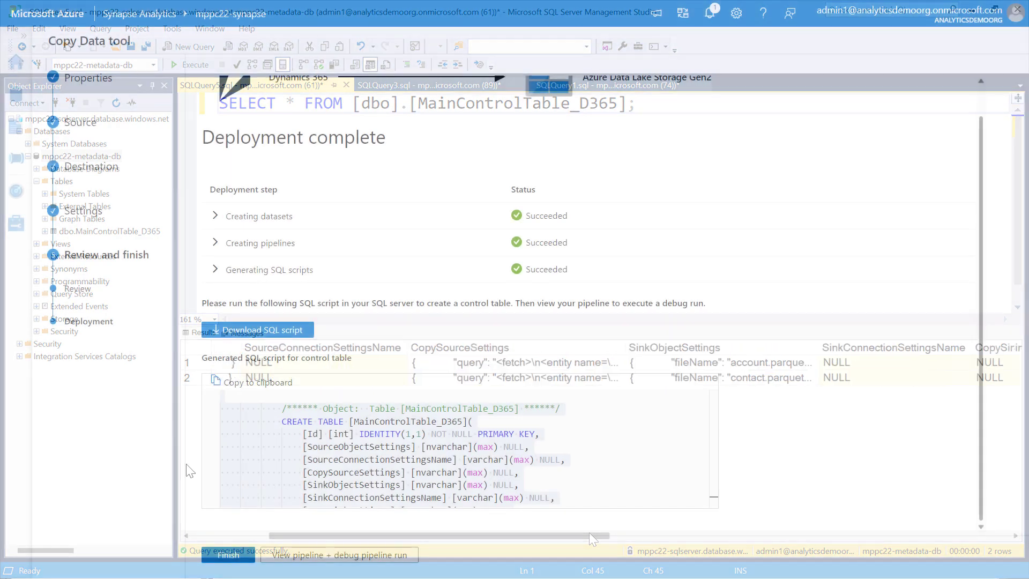
Step: Back in Synapse, open the deployed top-level pipeline, run it in debug with its default parameters and refresh the run output
{"action": "left_click", "coordinate": [323, 558]}
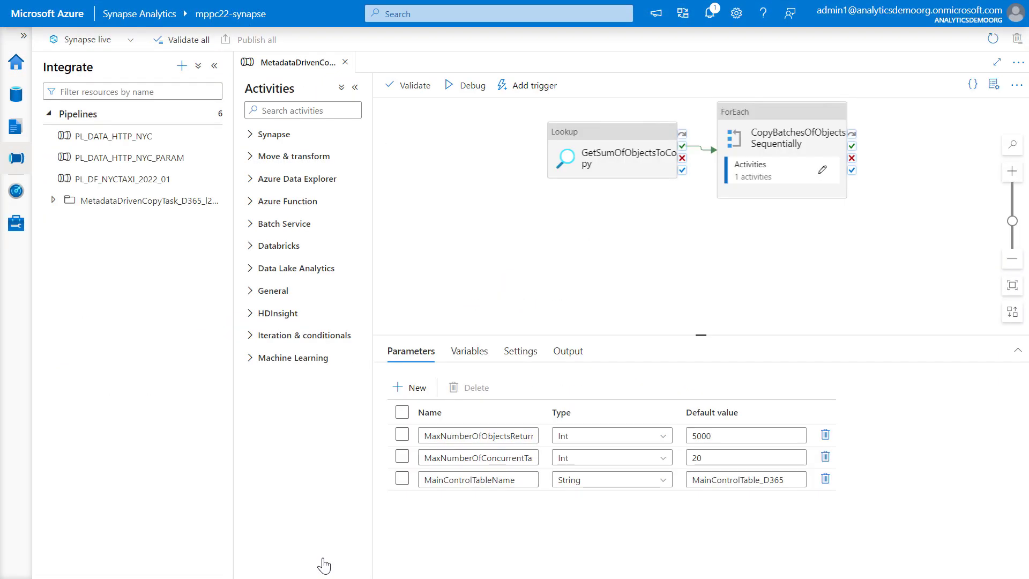
{"action": "left_click", "coordinate": [53, 201]}
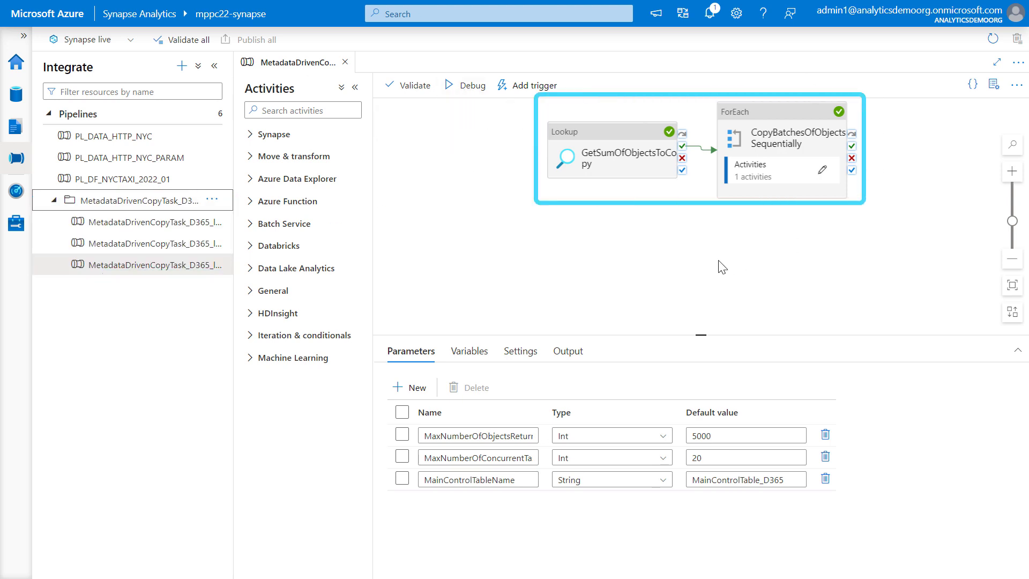
{"action": "left_click", "coordinate": [470, 85]}
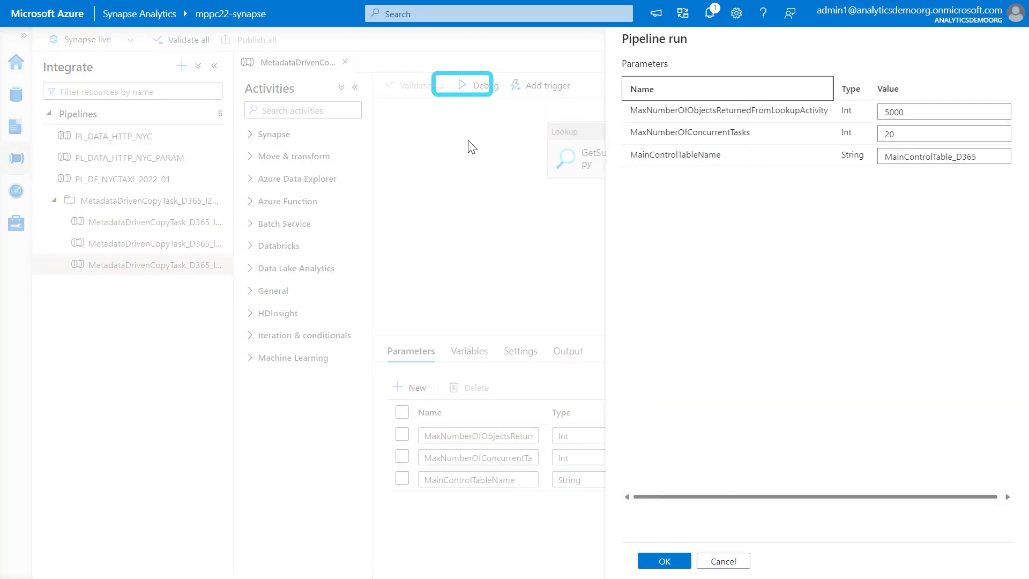
{"action": "left_click", "coordinate": [664, 561]}
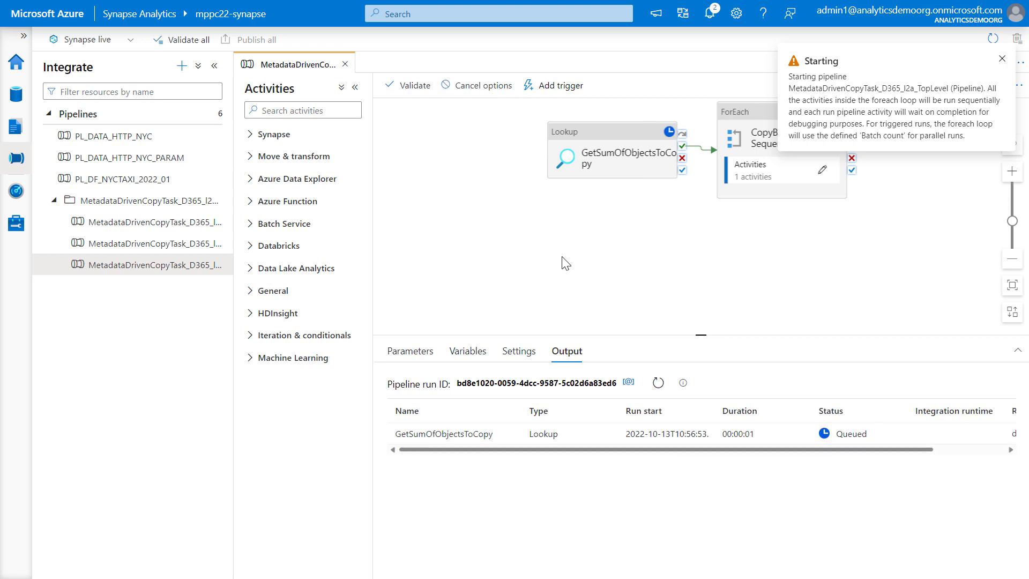
{"action": "left_click", "coordinate": [659, 383]}
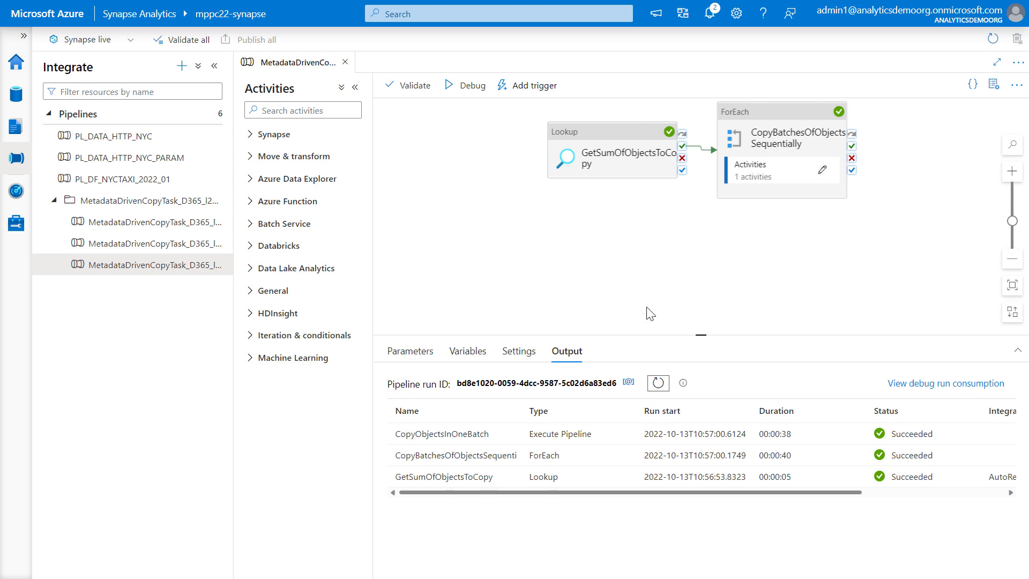
Step: Browse the primary data lake to datalake/bronze/d365 and create a SQL script selecting the top 100 rows of account.parquet
{"action": "left_click", "coordinate": [22, 101]}
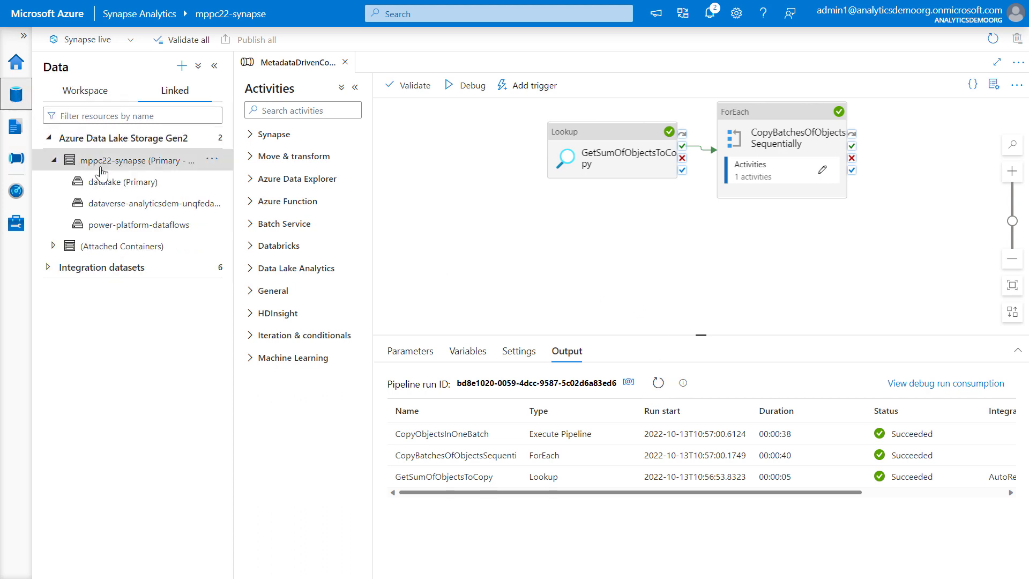
{"action": "left_click", "coordinate": [123, 185]}
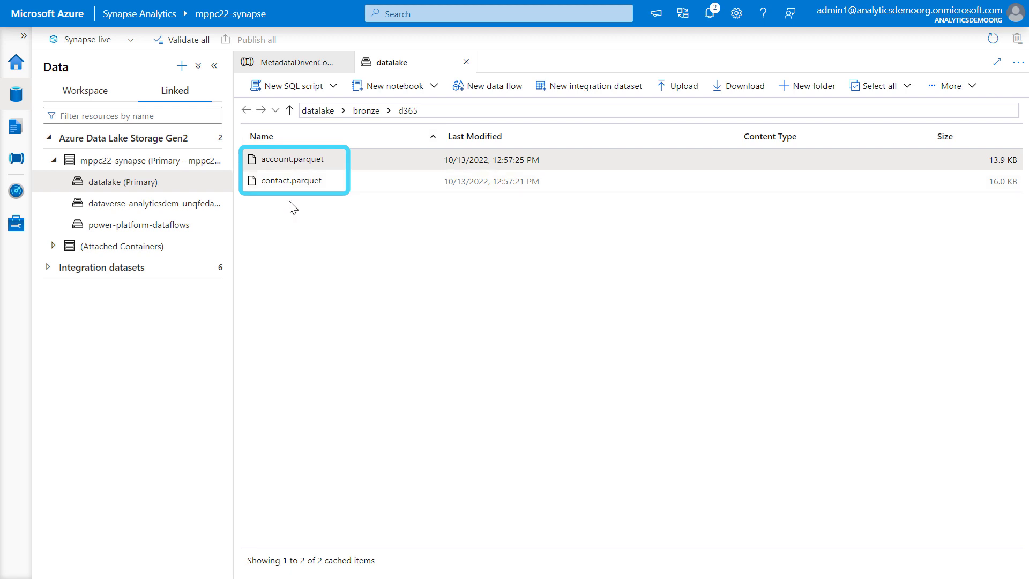
{"action": "right_click", "coordinate": [294, 161]}
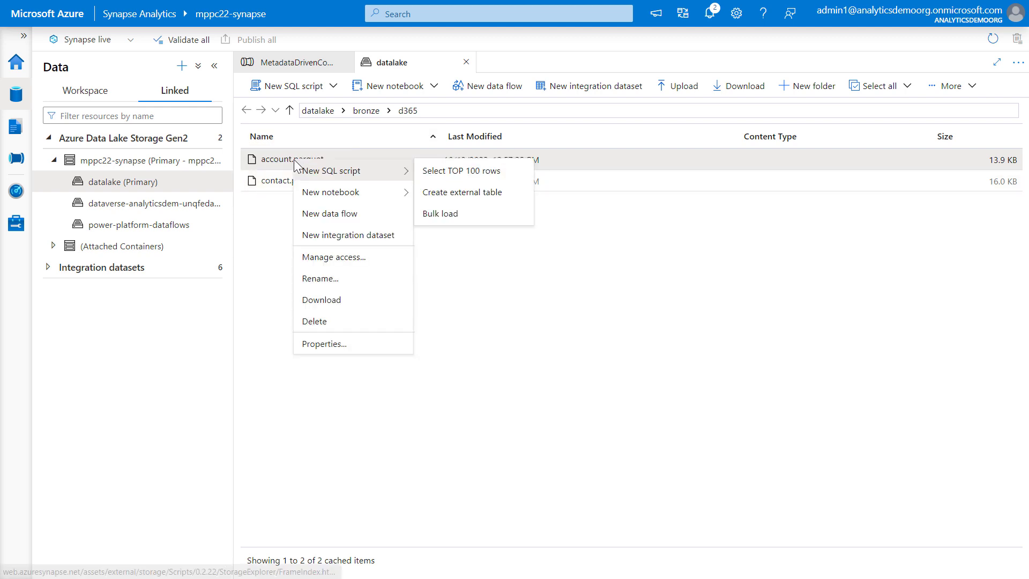
{"action": "left_click", "coordinate": [464, 171]}
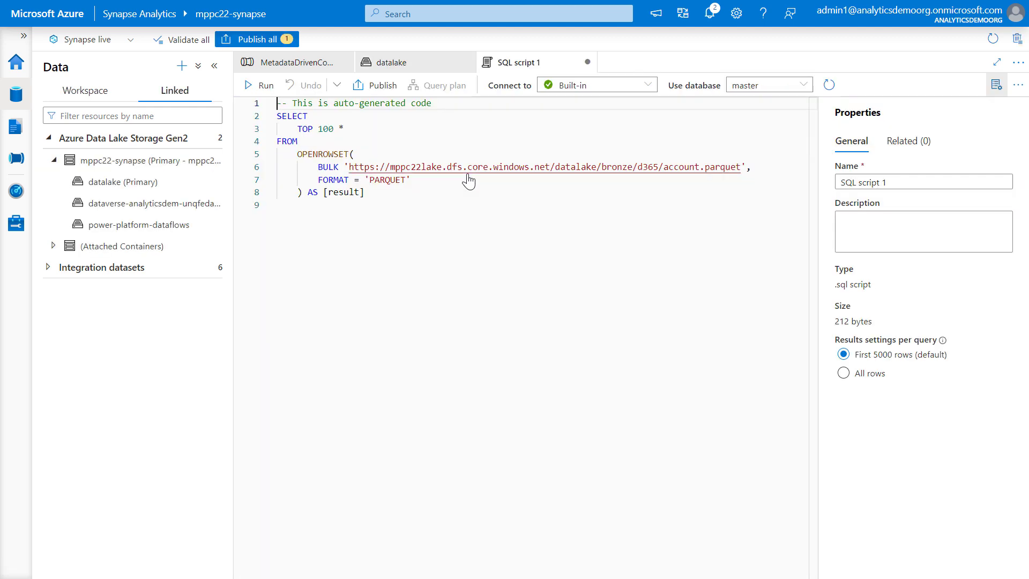
Step: Replace the query's selected columns with accountid and name, and run the script
{"action": "left_click", "coordinate": [367, 131]}
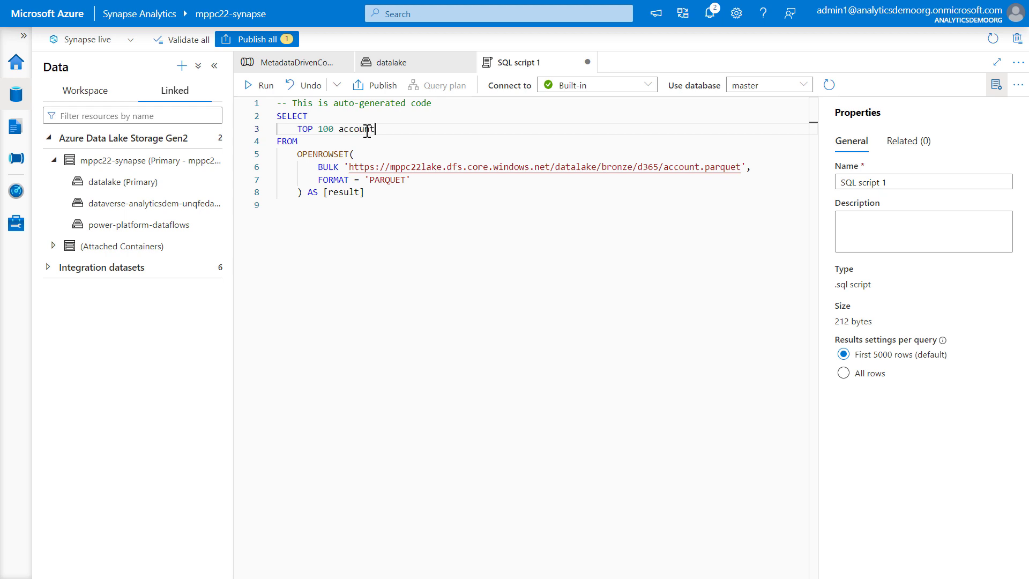
{"action": "type", "text": "accountid, name"}
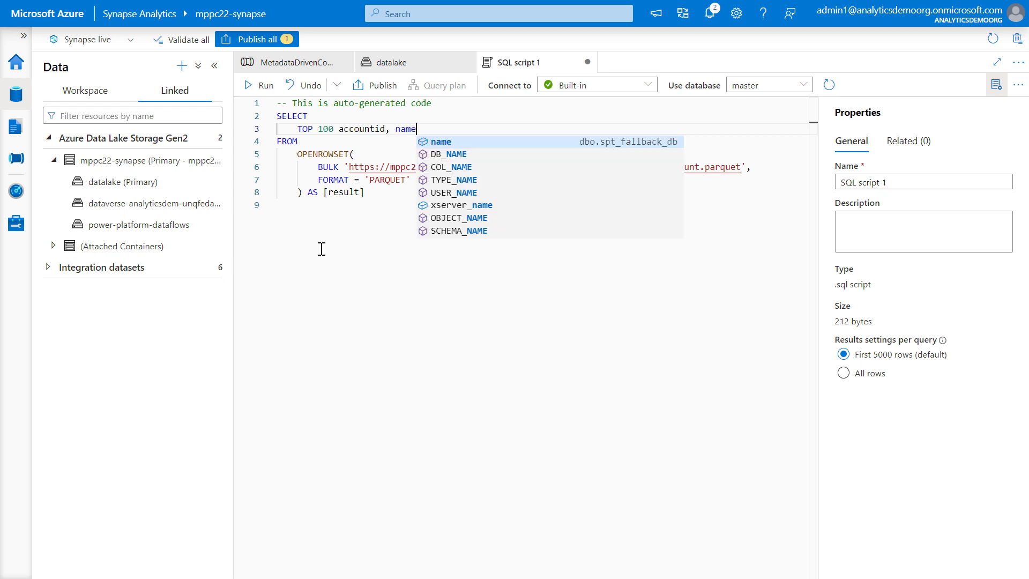
{"action": "left_click", "coordinate": [321, 248]}
{"action": "left_click", "coordinate": [261, 85]}
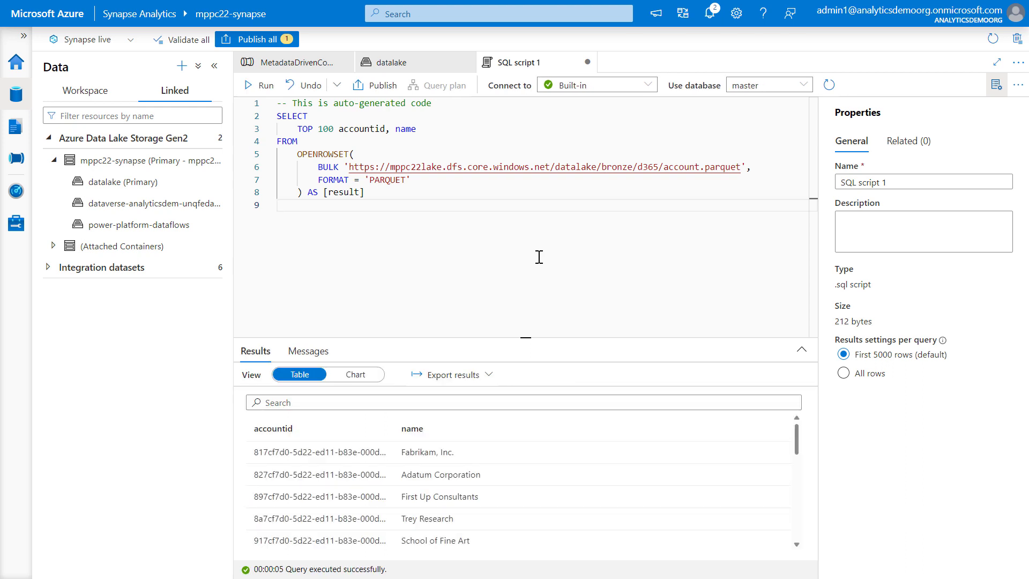
Step: Start editing the control table of the MetadataDrivenCopyTask_D365 top-level pipeline and continue to the source with the existing filter
{"action": "left_click", "coordinate": [298, 63]}
{"action": "left_click", "coordinate": [16, 158]}
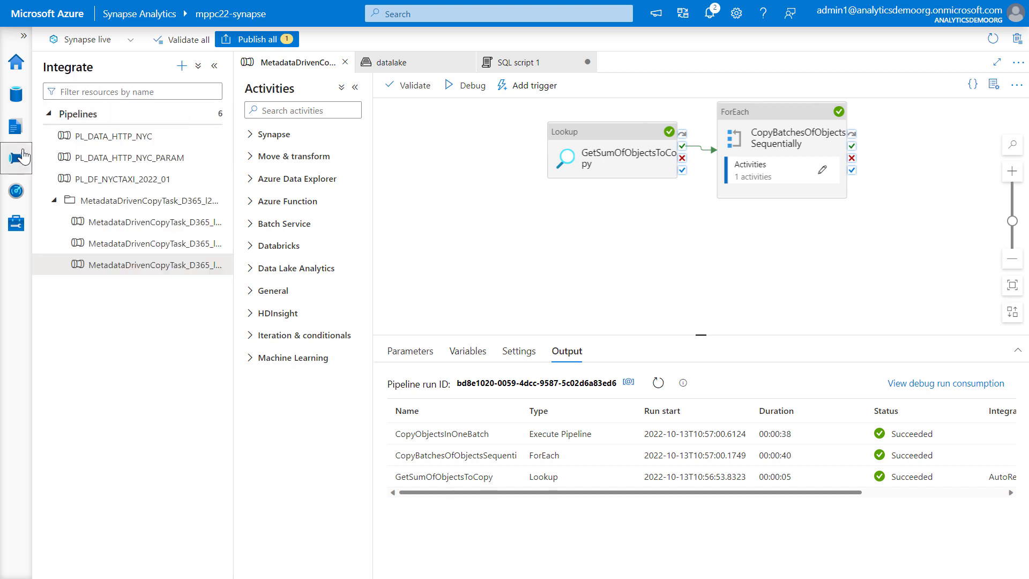
{"action": "right_click", "coordinate": [105, 269]}
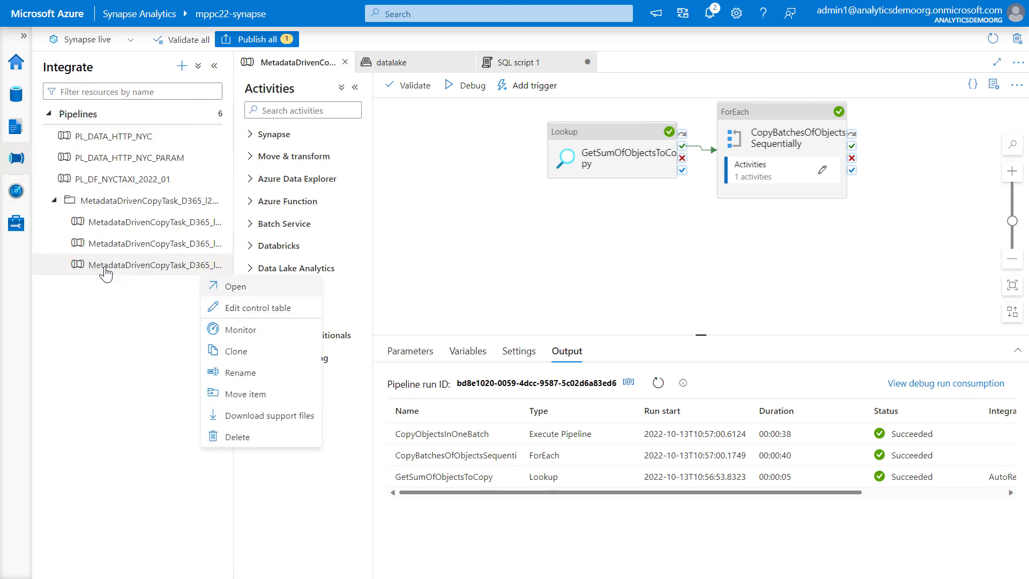
{"action": "left_click", "coordinate": [237, 309]}
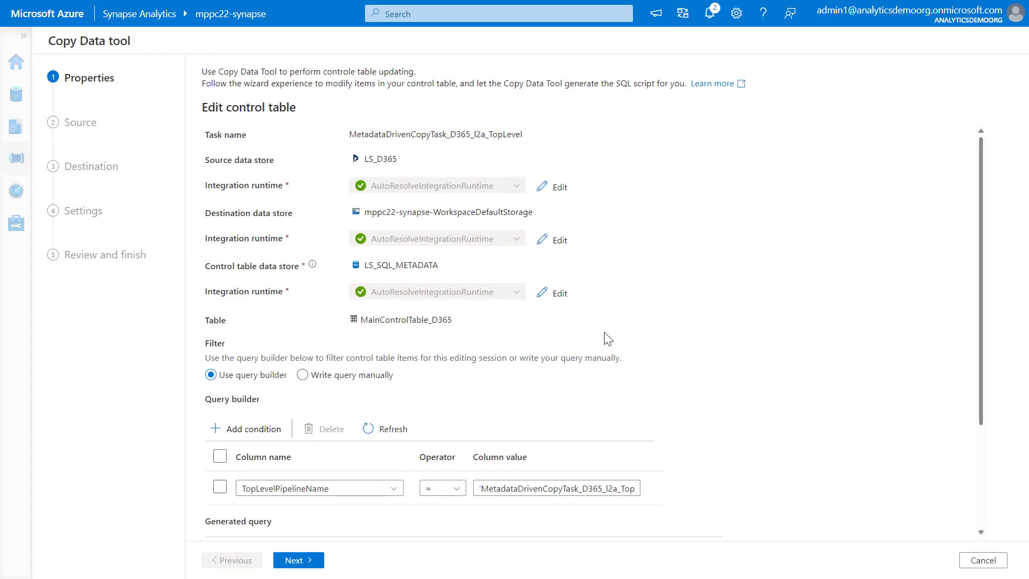
{"action": "scroll", "coordinate": [728, 392], "scroll_direction": "down", "scroll_amount": 3}
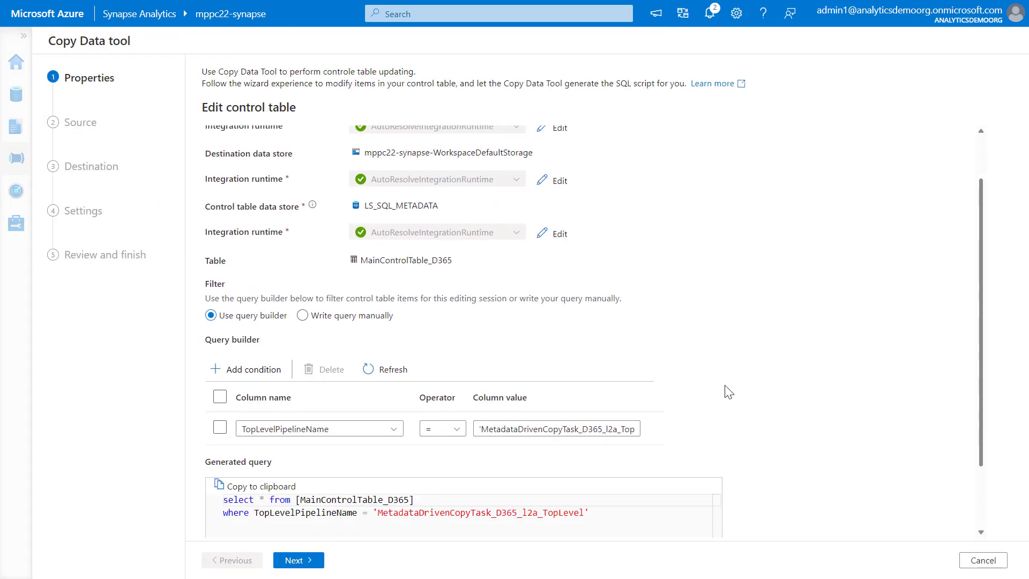
{"action": "left_click", "coordinate": [300, 560]}
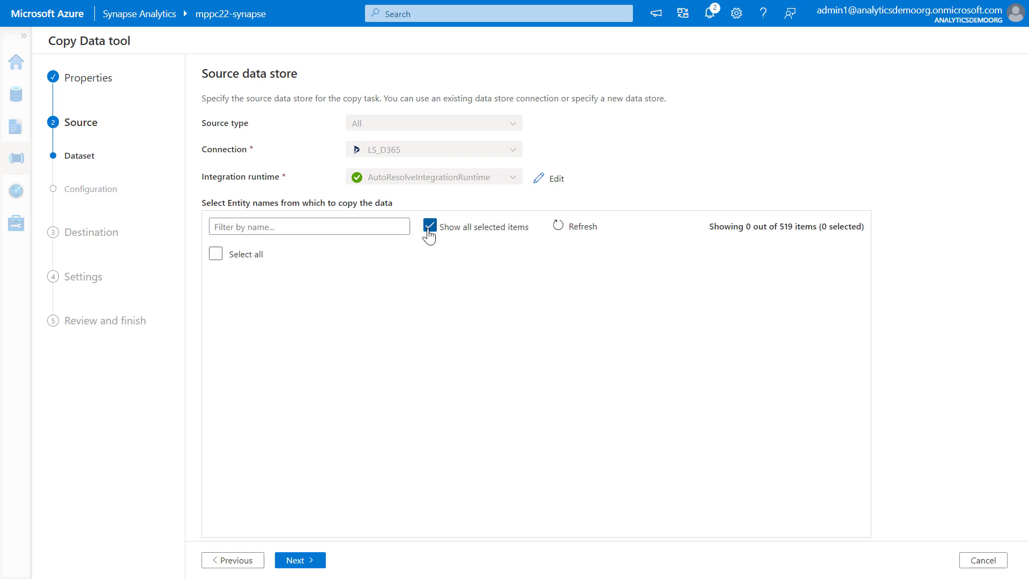
Step: Show all source entities, select Address (customeraddress) and continue to the destination settings
{"action": "left_click", "coordinate": [430, 228]}
{"action": "scroll", "coordinate": [217, 429], "scroll_direction": "down", "scroll_amount": 2}
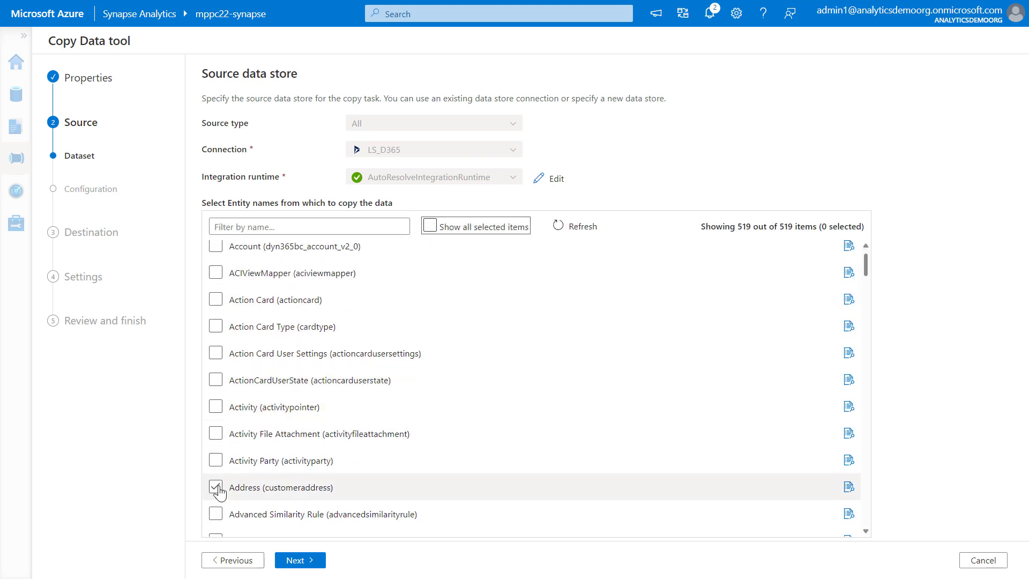
{"action": "left_click", "coordinate": [214, 489]}
{"action": "left_click", "coordinate": [299, 560]}
{"action": "left_click", "coordinate": [300, 561]}
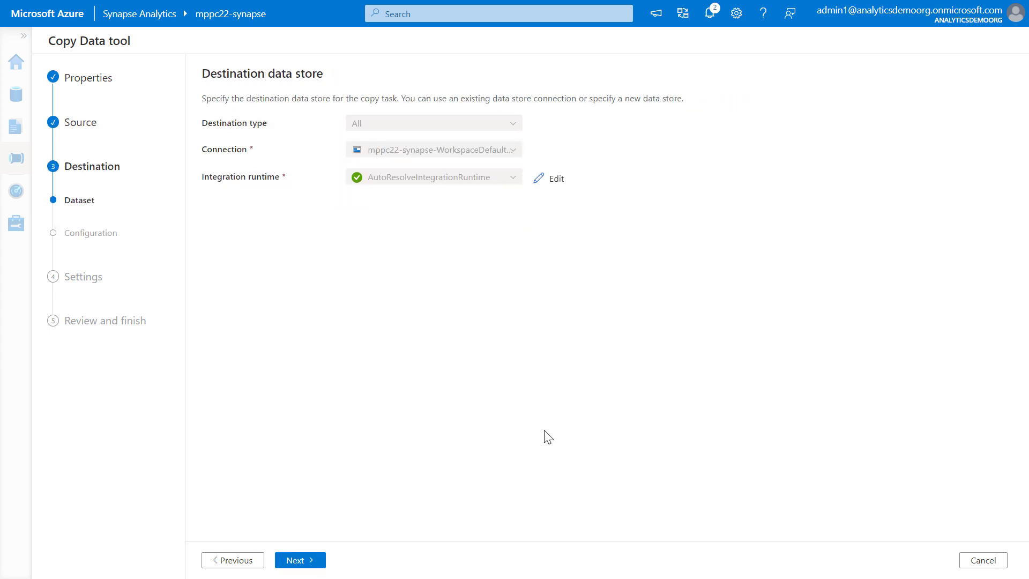
Step: Set the destination file name to address.parquet in datalake/bronze/d365 and continue to the summary
{"action": "double_click", "coordinate": [222, 288]}
{"action": "type", "text": "address"}
{"action": "left_click", "coordinate": [308, 560]}
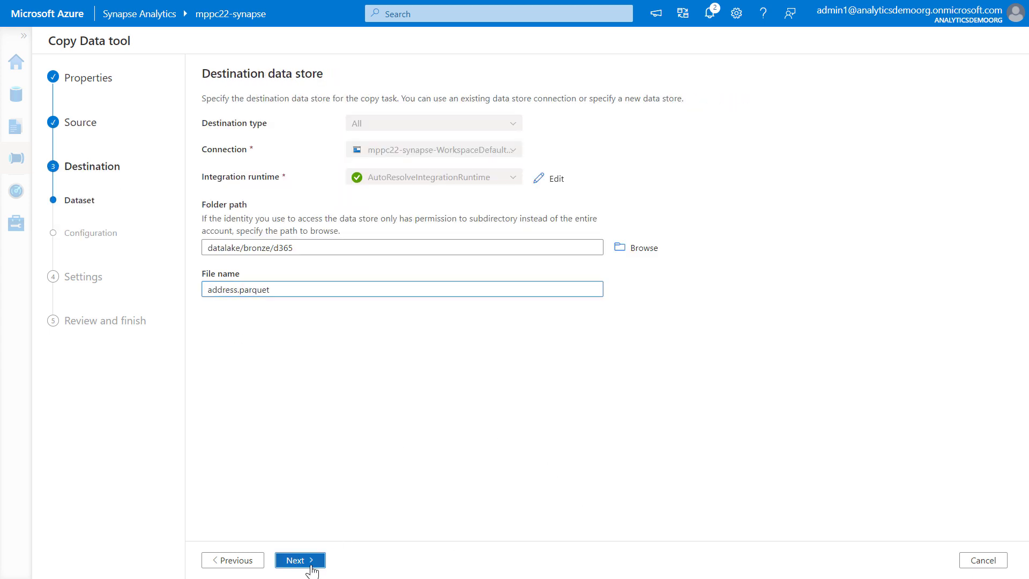
{"action": "left_click", "coordinate": [322, 564]}
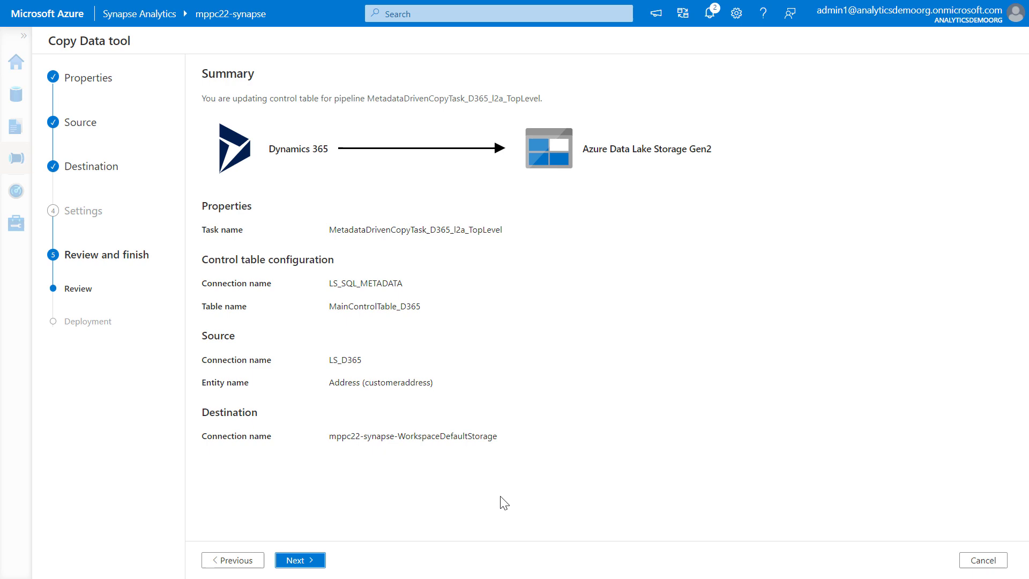
Step: Deploy the control table update and look through the generated SQL script
{"action": "left_click", "coordinate": [295, 564]}
{"action": "left_click_drag", "start_coordinate": [715, 378], "coordinate": [722, 462]}
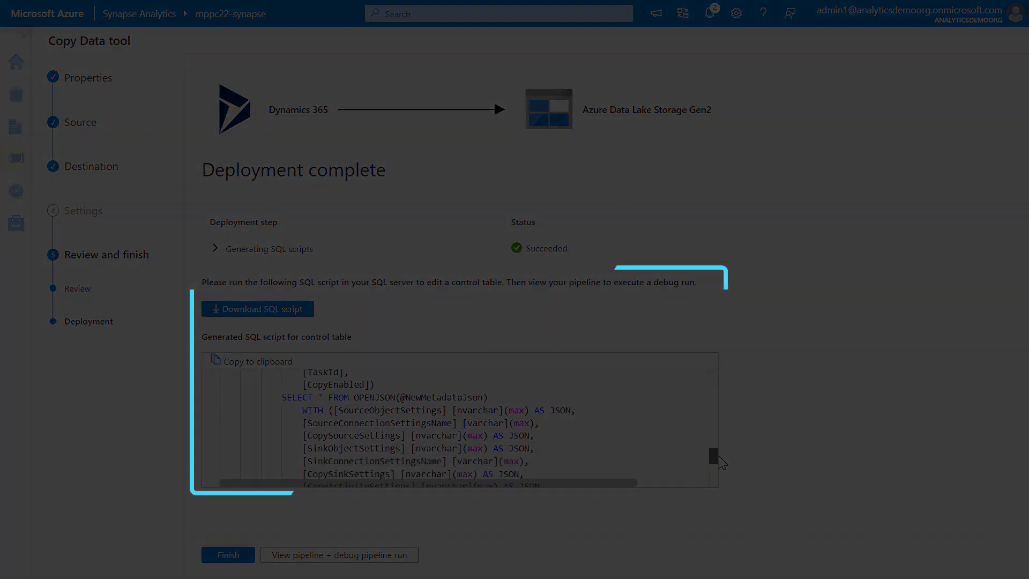